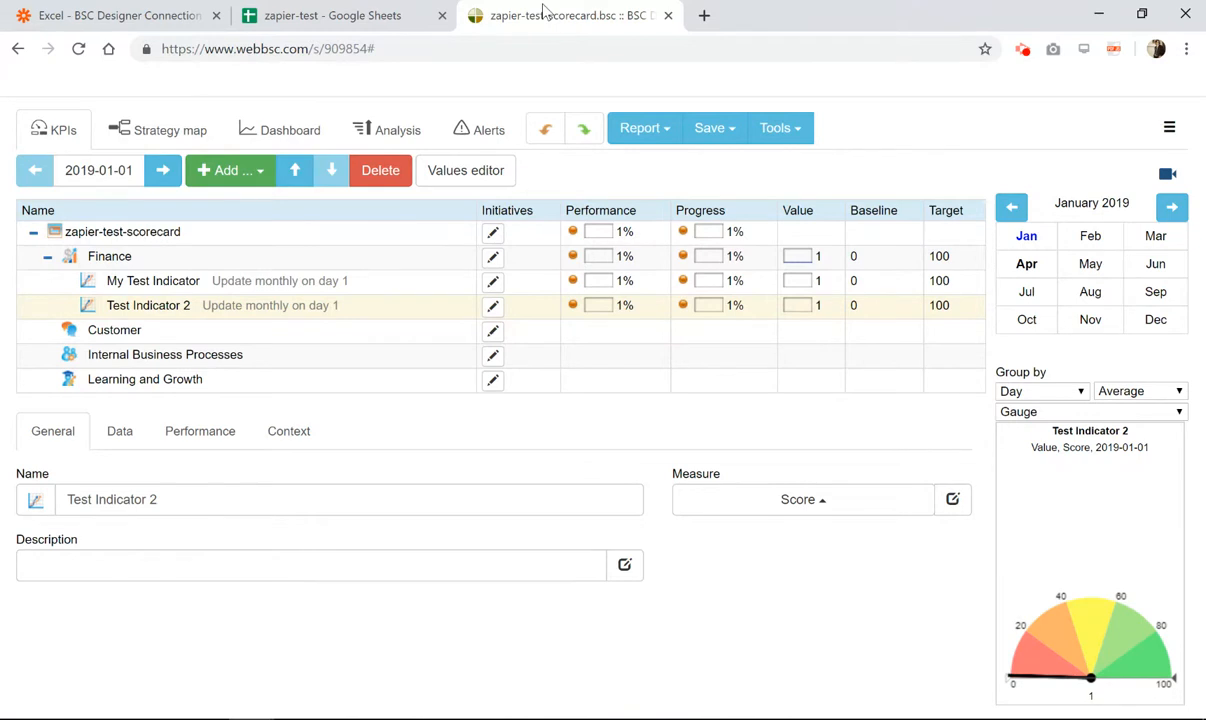
- Look over the Zapier editor, the zapier-test spreadsheet and Test Indicator 2 in the BSC Designer scorecard, ending in Zapier
left_click(75, 12)
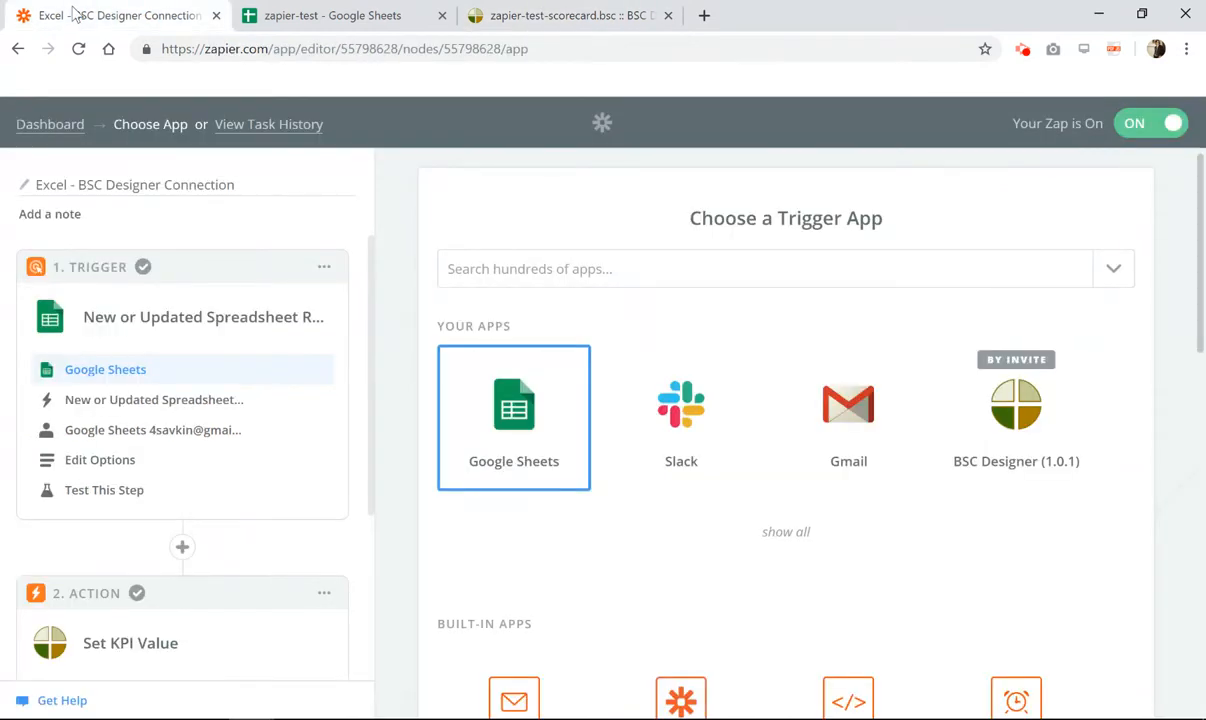
left_click(326, 20)
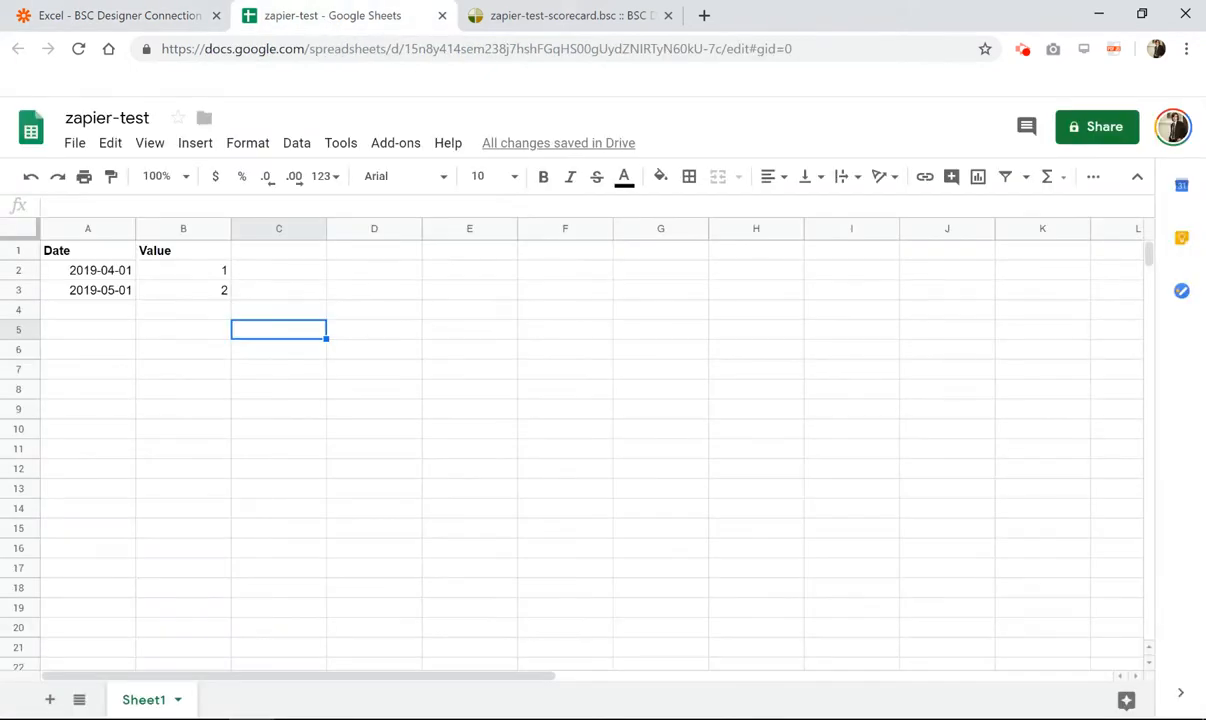
left_click(589, 28)
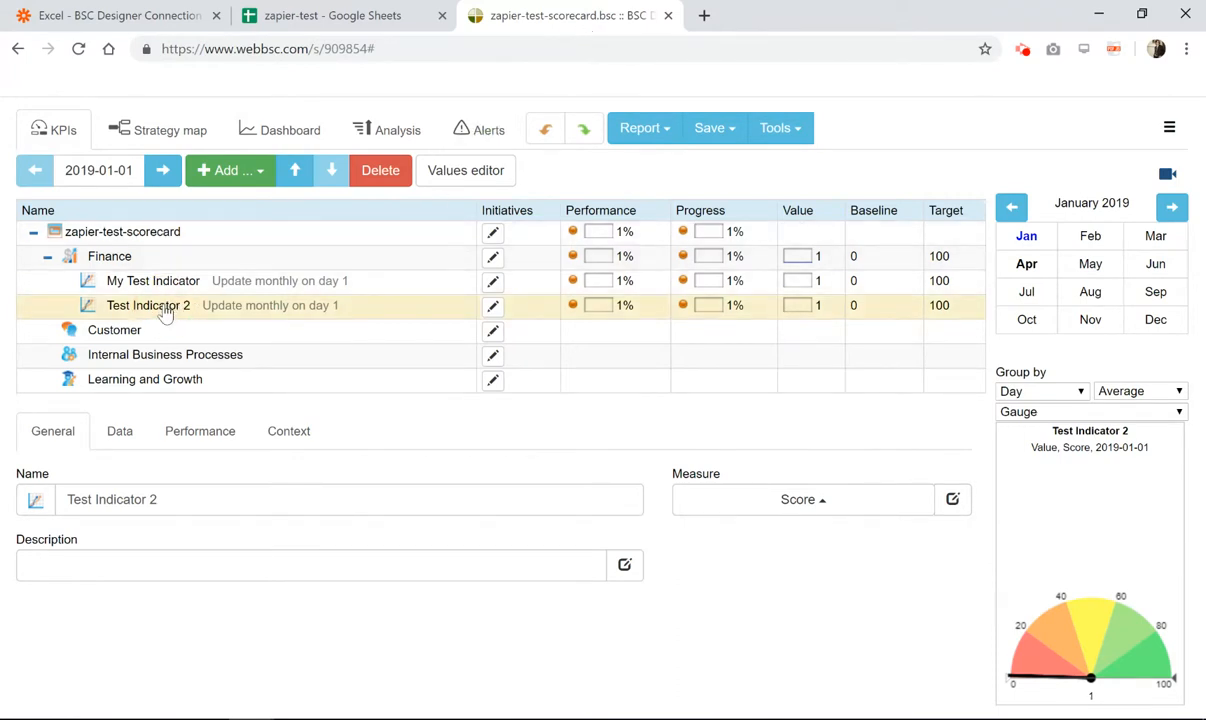
left_click(363, 16)
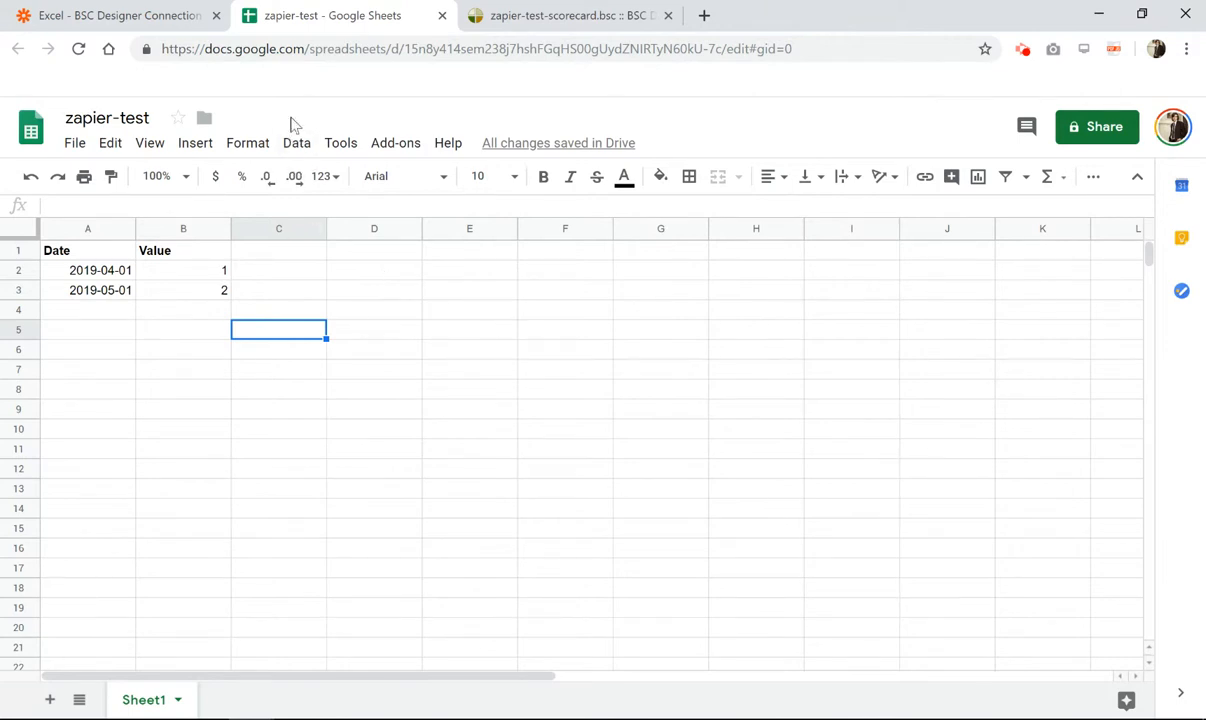
left_click(134, 22)
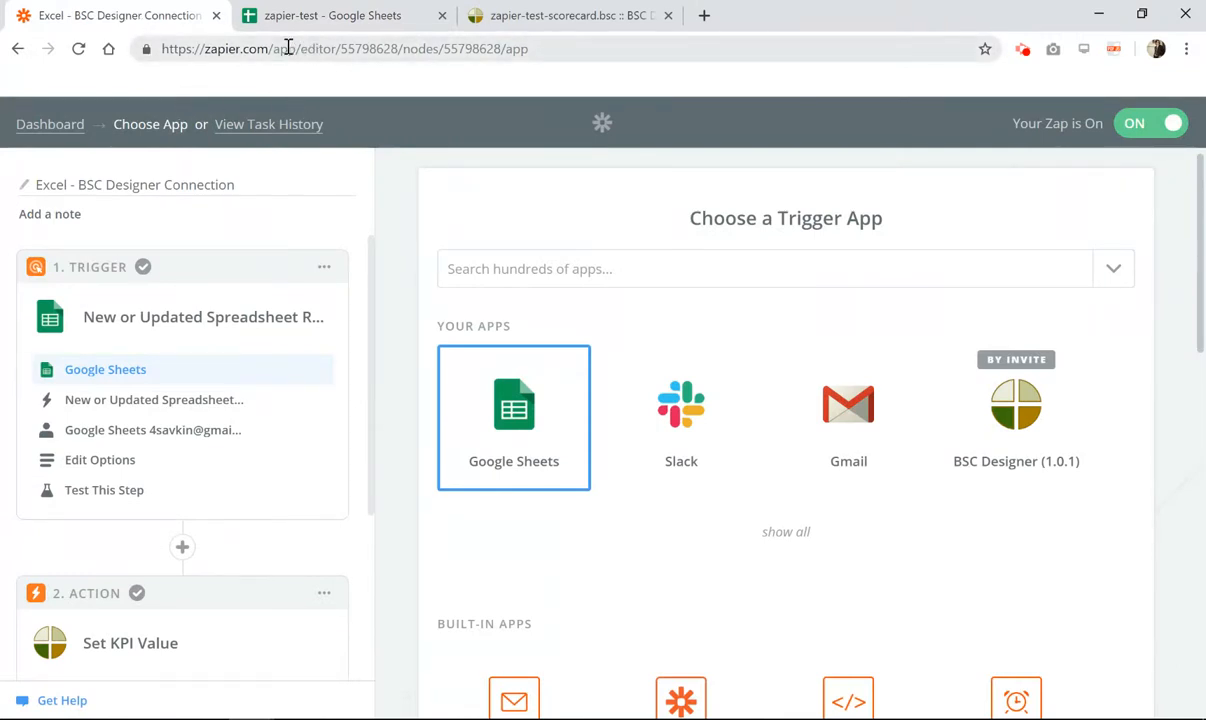
- Go to the Zapier home page and open the "Excel - BSC Designer Connection" zap from the list of Zaps
left_click_drag(278, 48, 530, 48)
type("apier.com/a")
key("Return")
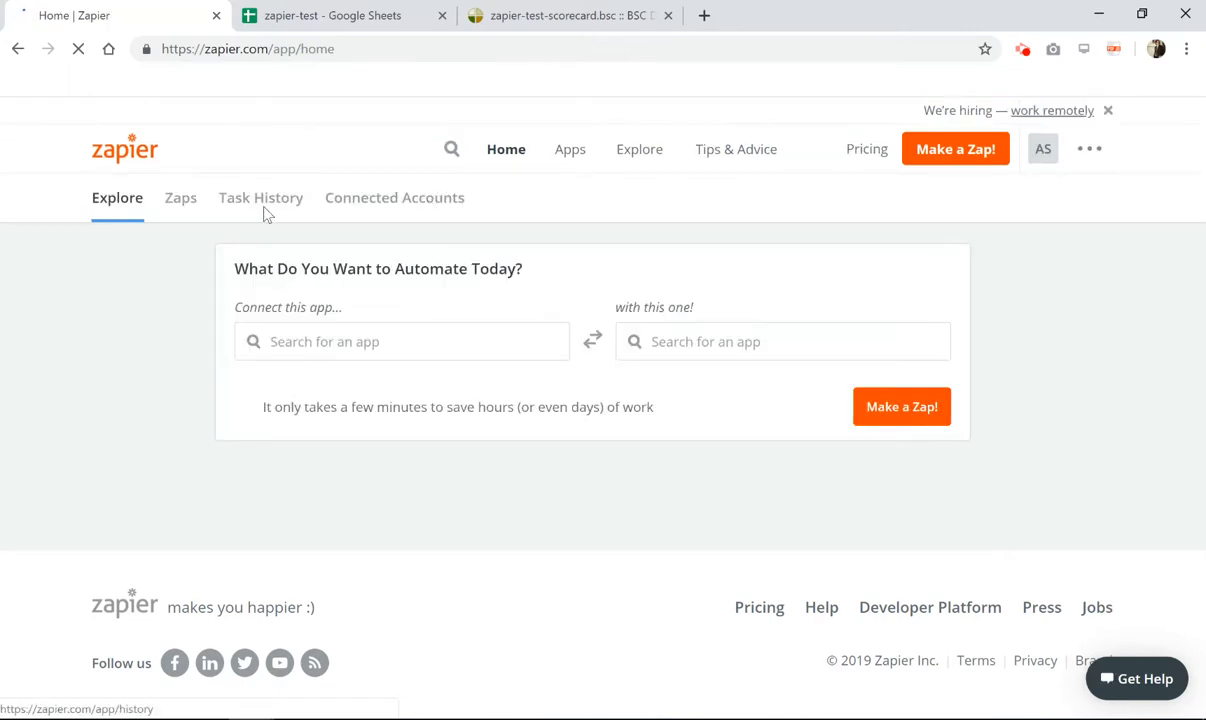
left_click(172, 205)
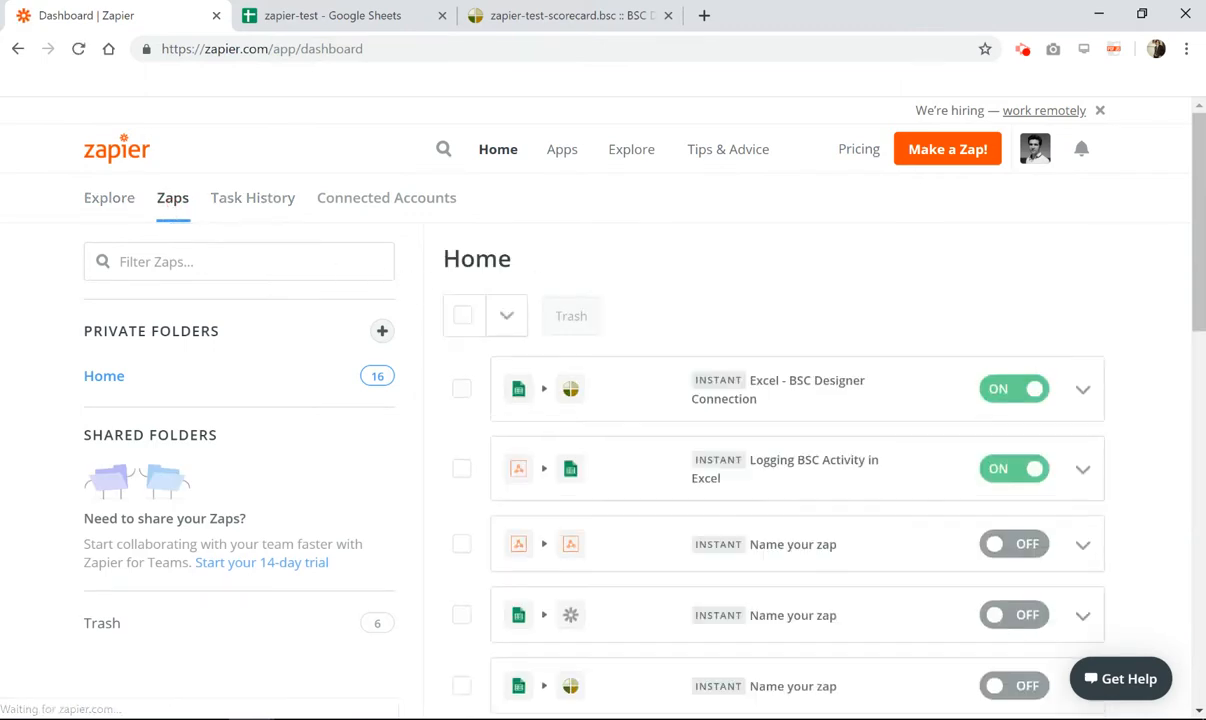
left_click(800, 381)
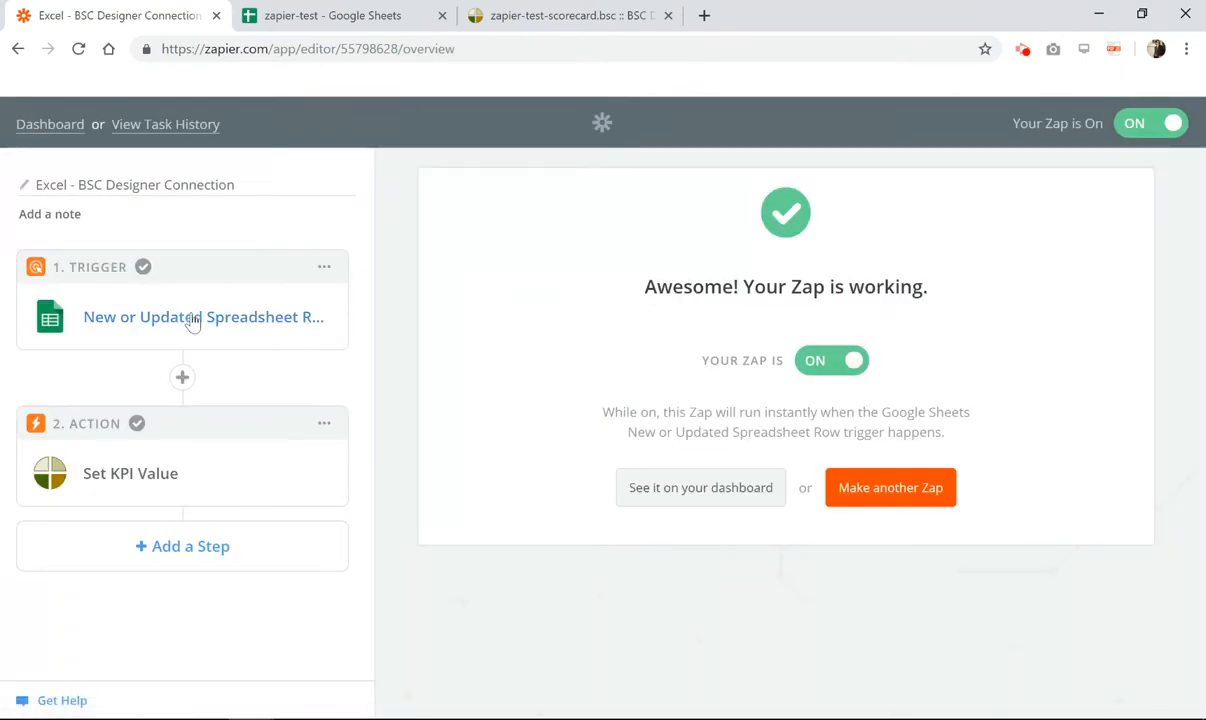
- Review the zap trigger's app and event selection, and look at the rows of the zapier-test spreadsheet it watches
left_click(193, 318)
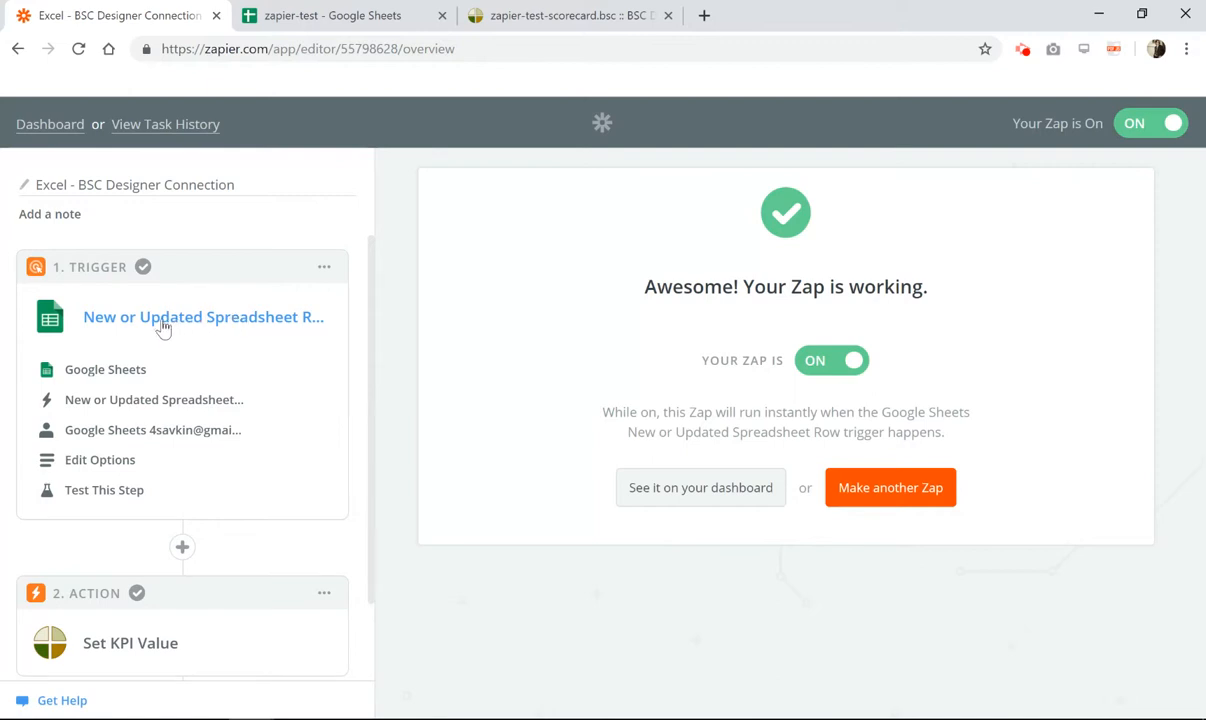
left_click(168, 322)
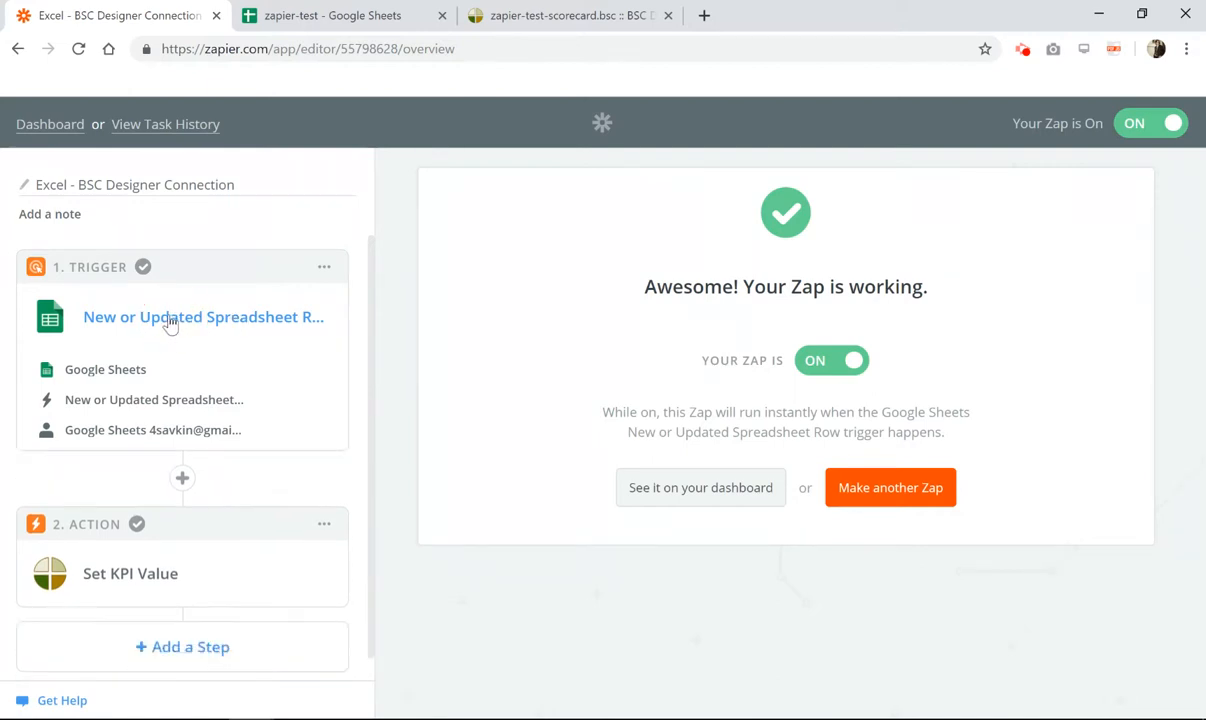
left_click(170, 320)
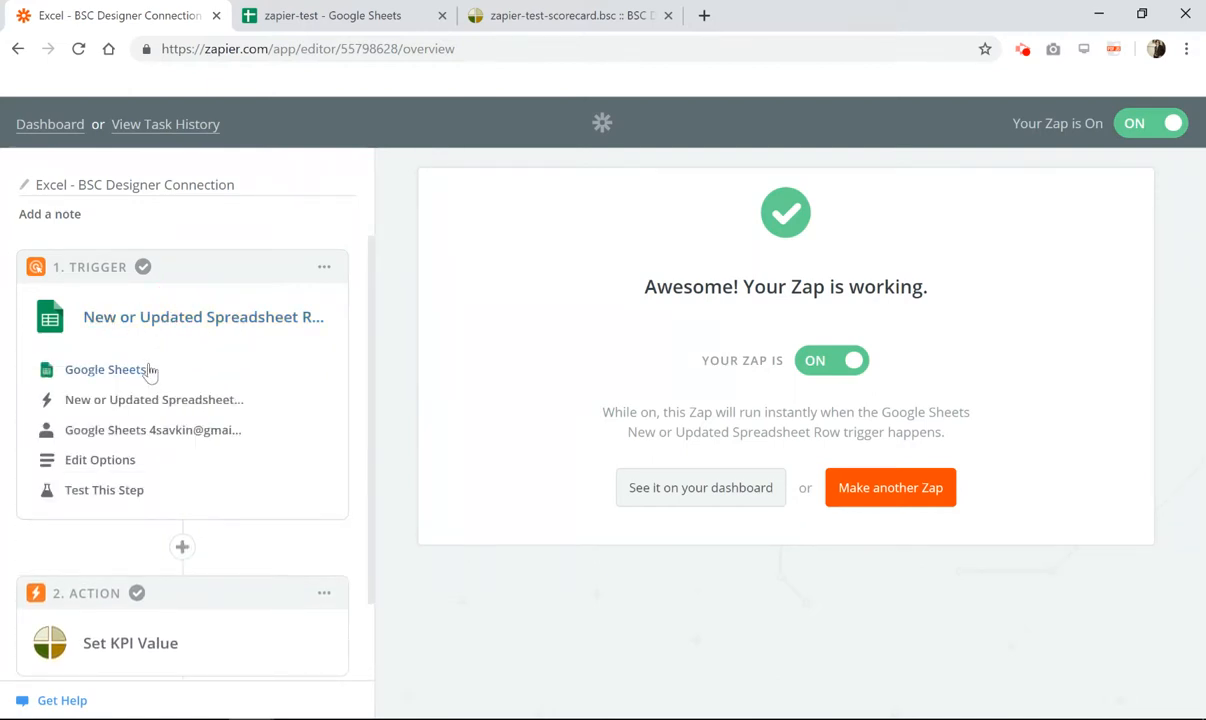
left_click(146, 372)
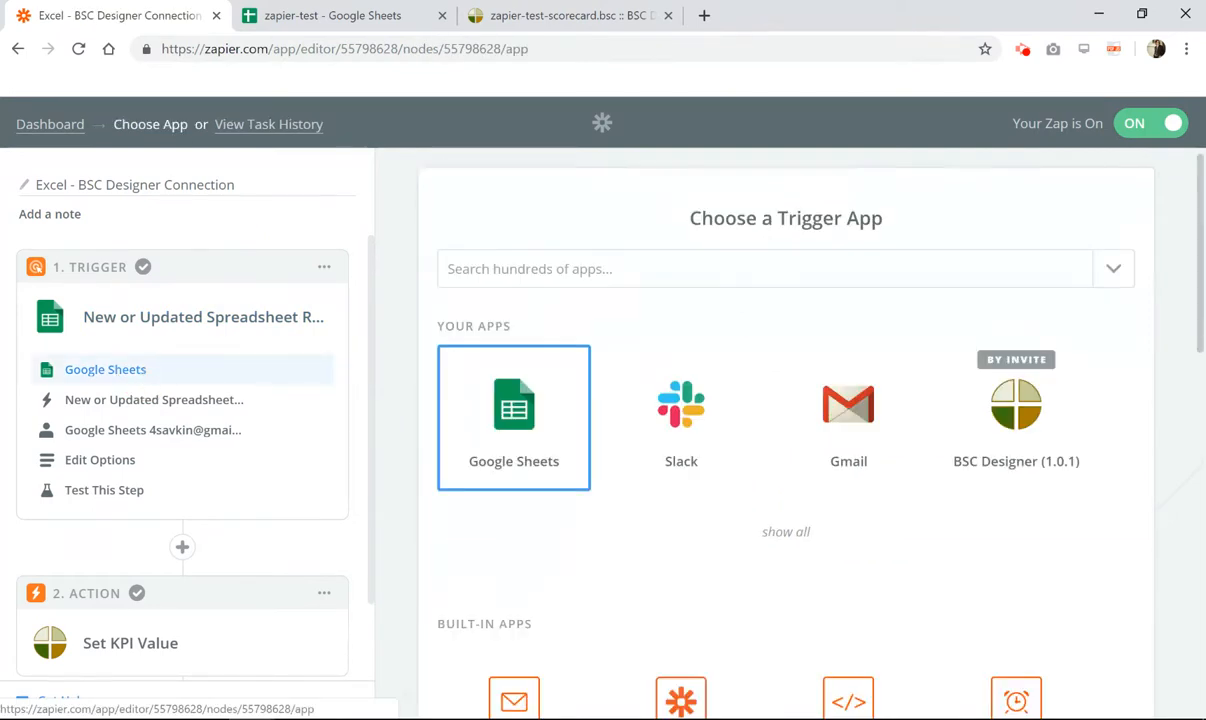
left_click(221, 400)
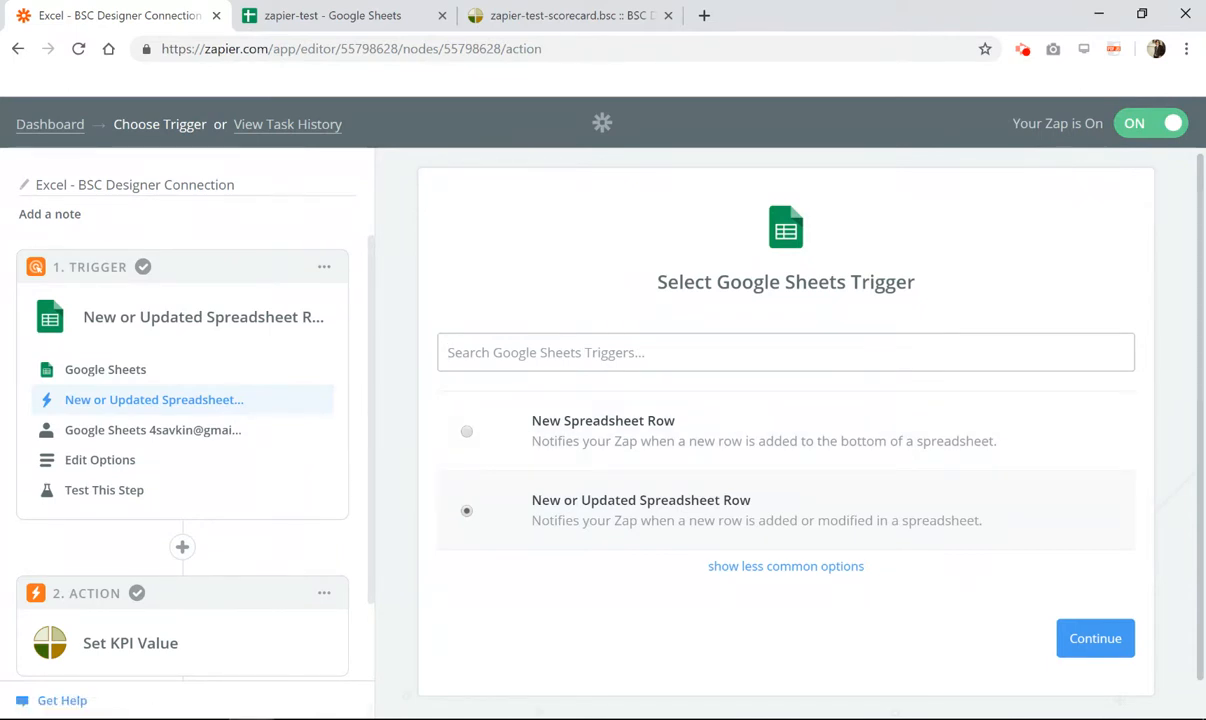
left_click(325, 15)
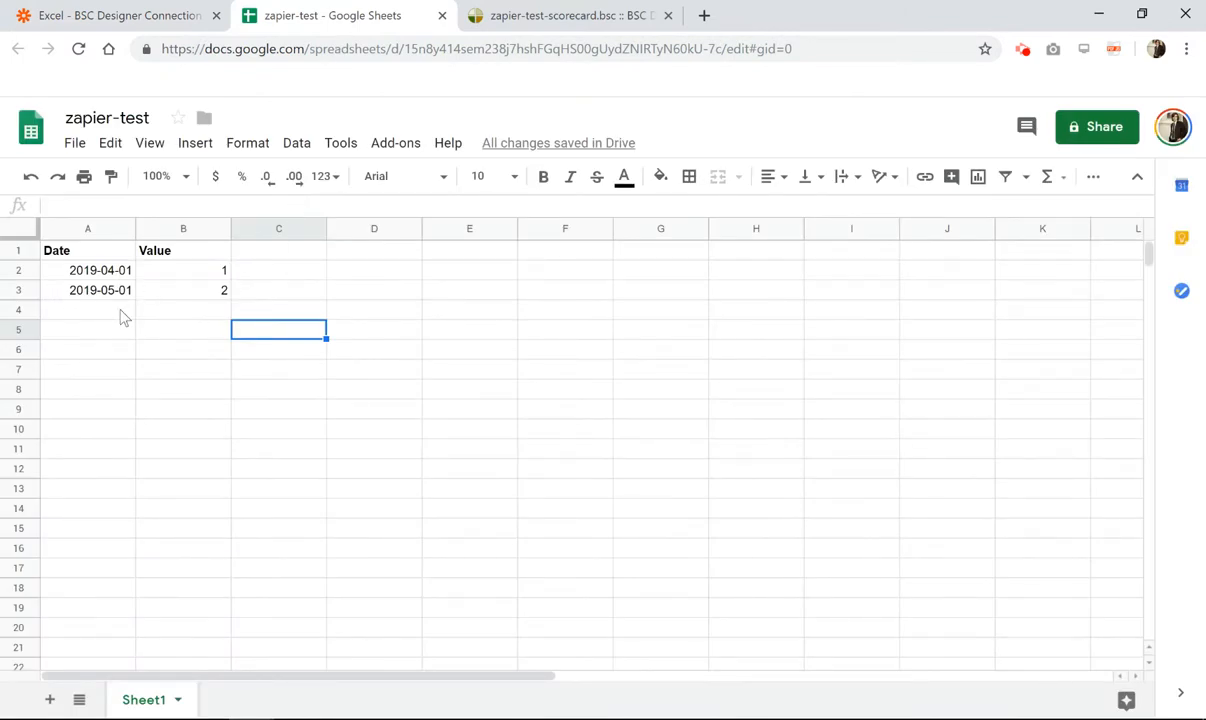
left_click(147, 13)
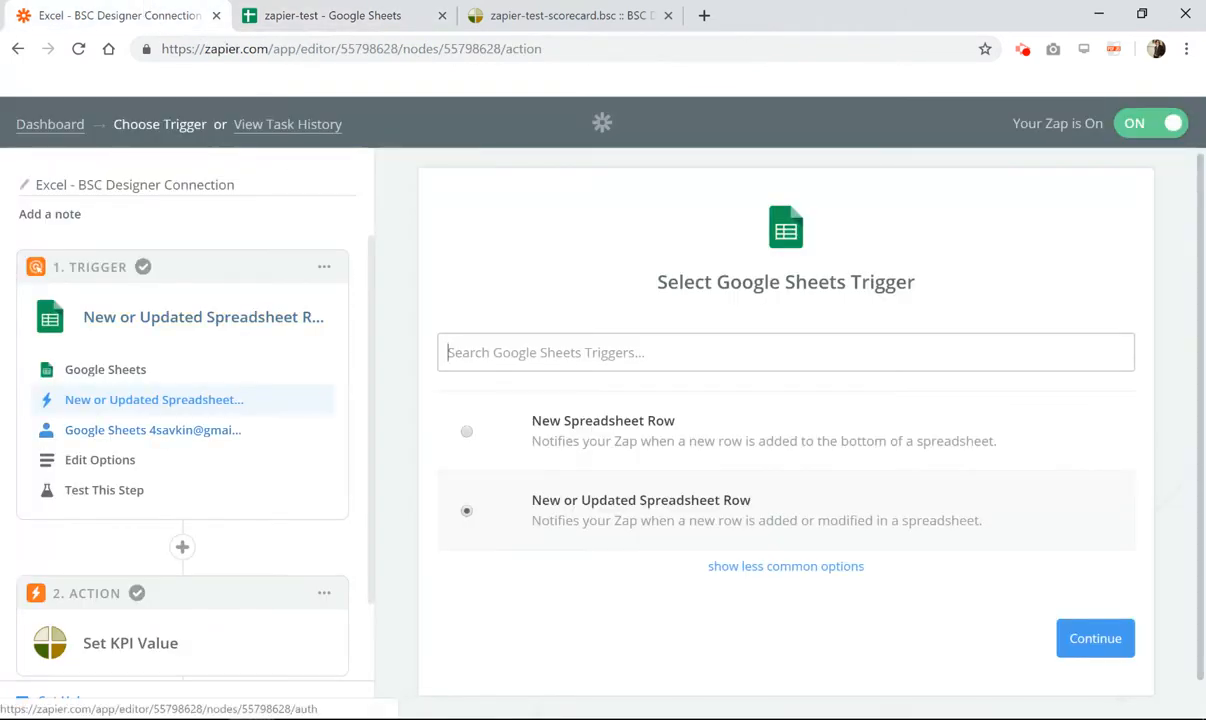
- Test the Google Sheets account of the trigger and review its spreadsheet, worksheet and trigger column options
left_click(230, 430)
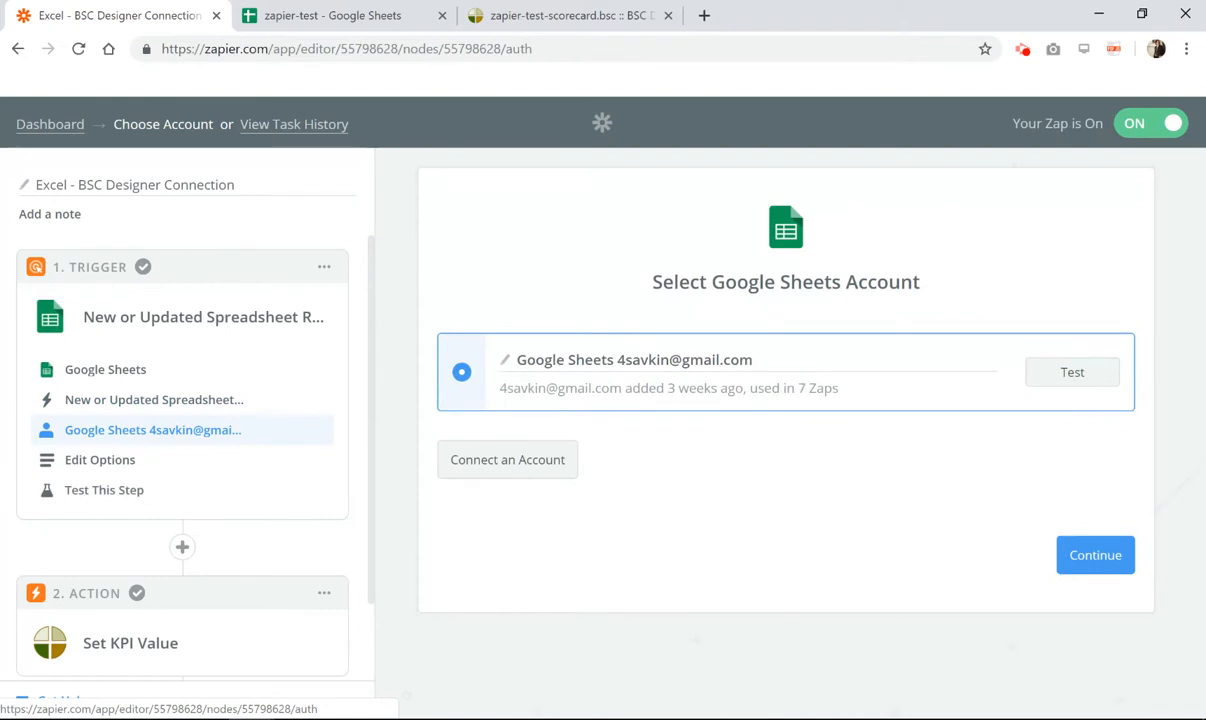
left_click(1072, 366)
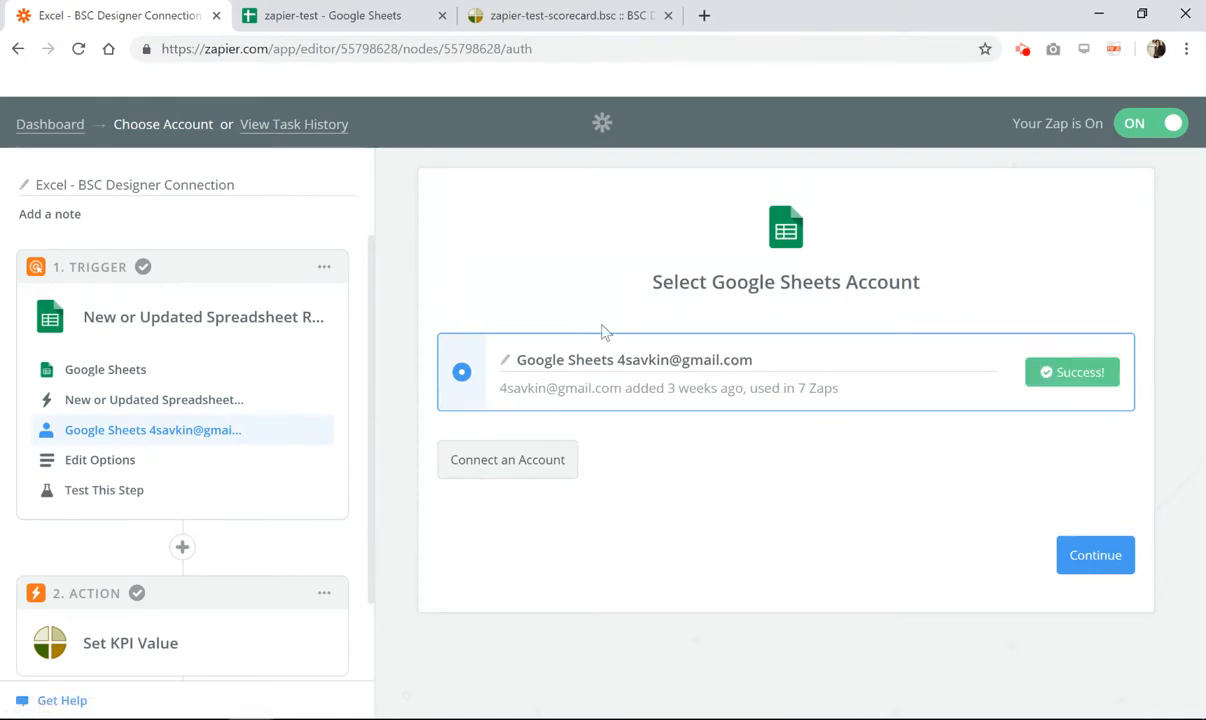
left_click(152, 455)
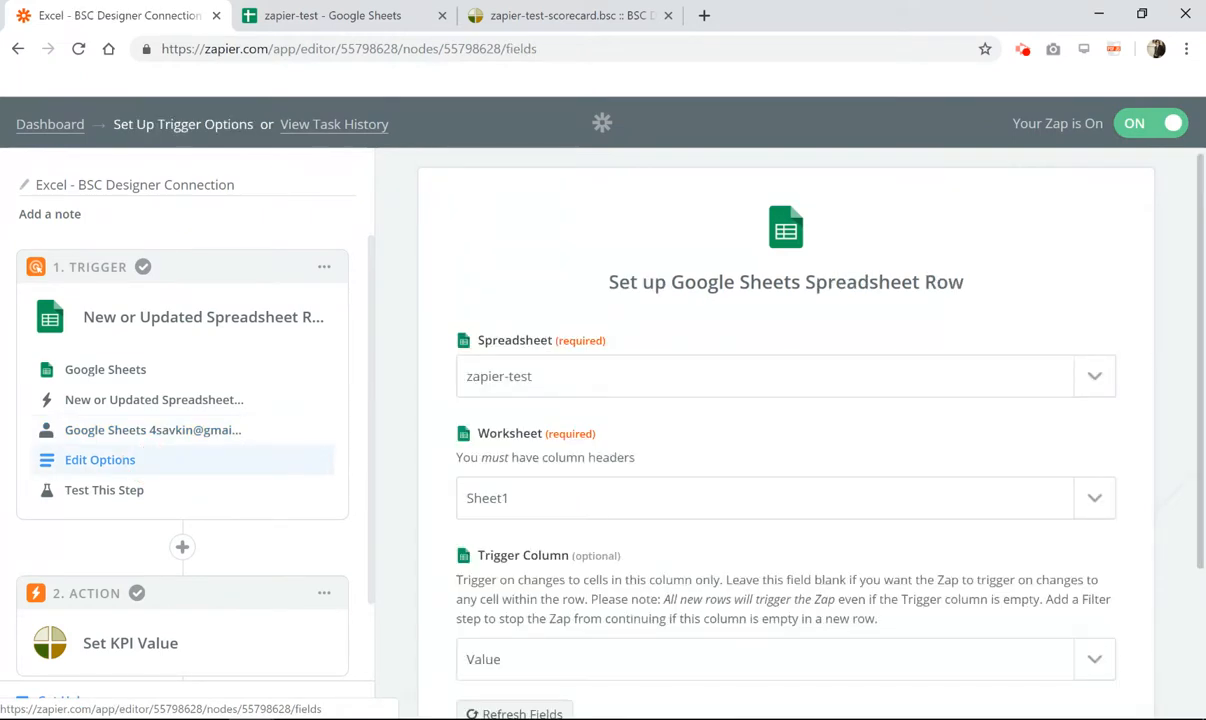
scroll(479, 261, "down", 3)
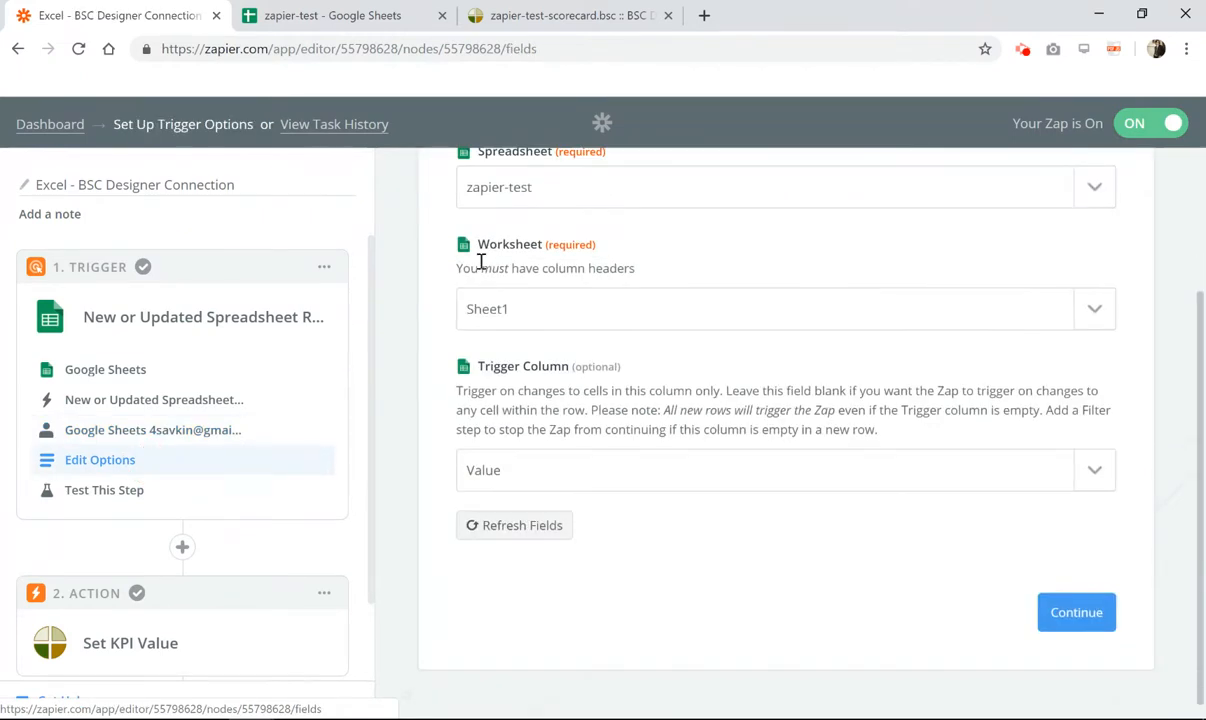
scroll(452, 261, "up", 3)
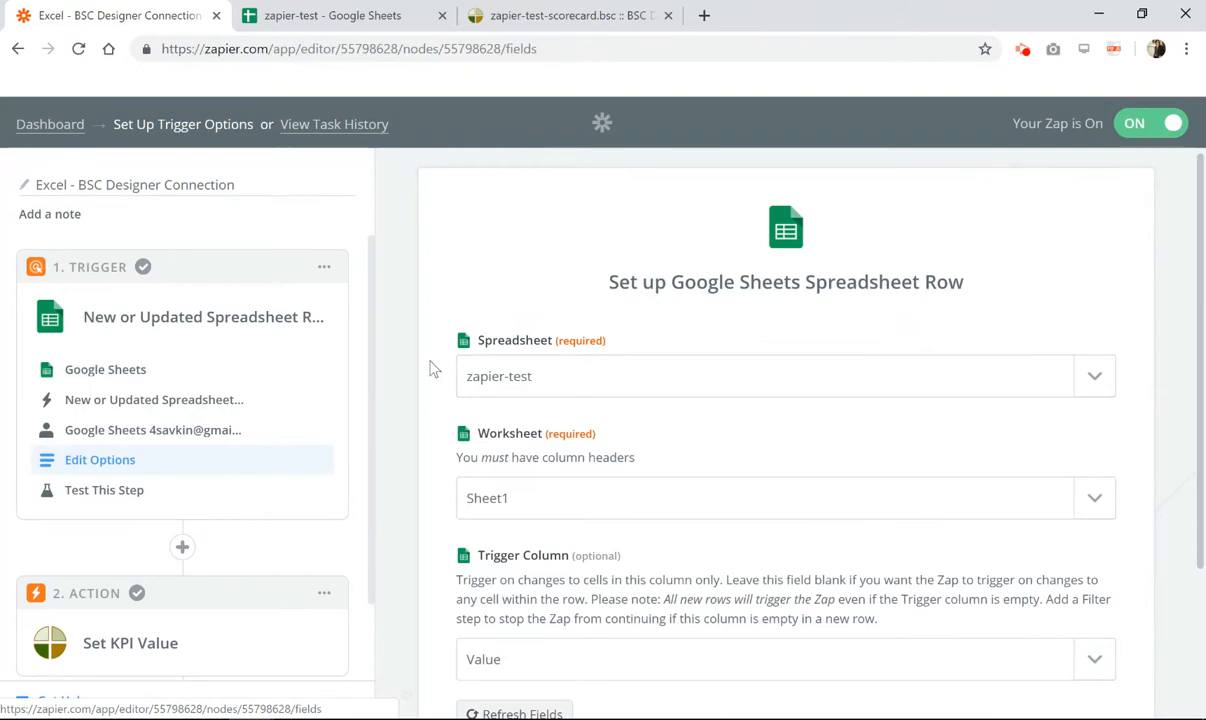
scroll(420, 350, "down", 1)
- Compare the trigger column option with the zapier-test sheet, examining the Date and Value cells in rows 3 and 4
left_click(300, 15)
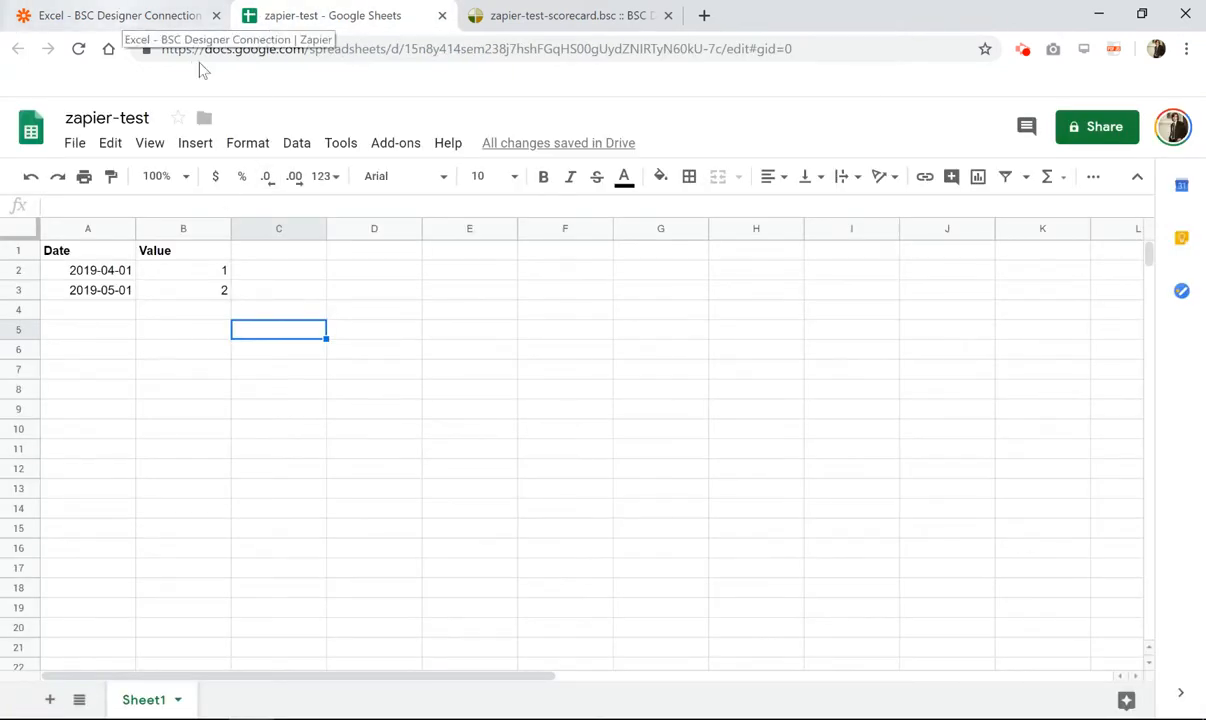
left_click(118, 15)
scroll(507, 382, "down", 1)
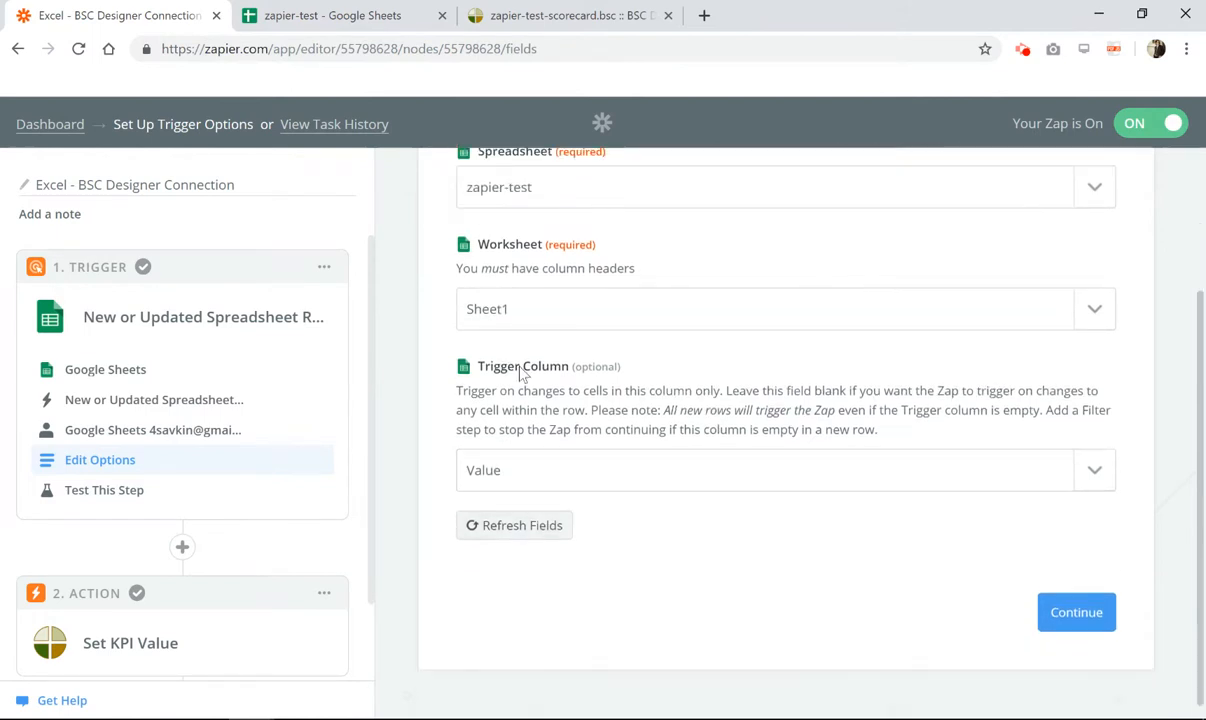
left_click(333, 12)
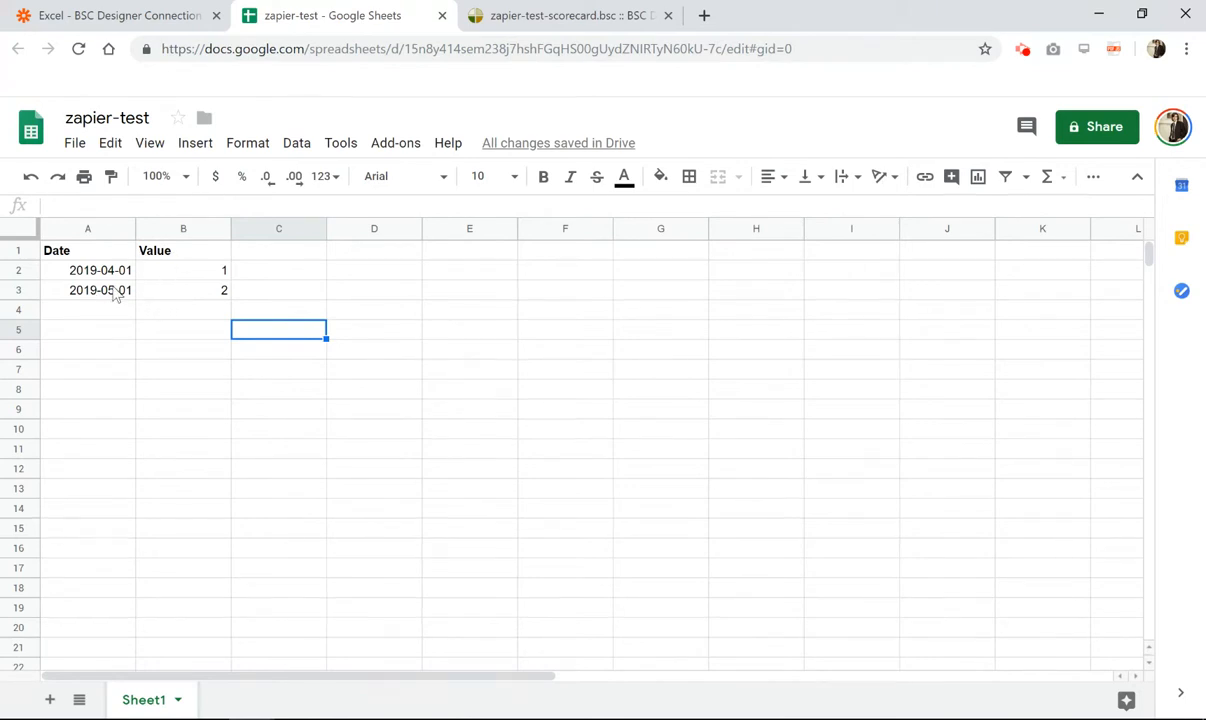
left_click(113, 291)
left_click(185, 294)
left_click(88, 295)
left_click(108, 312)
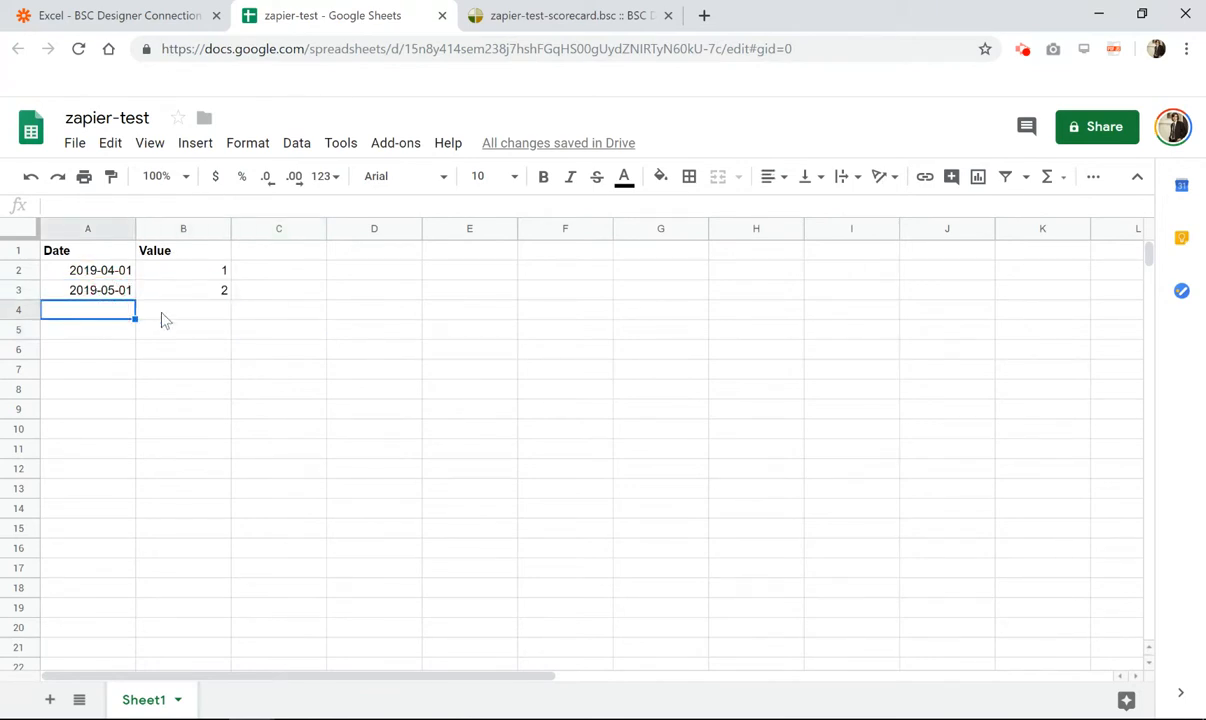
left_click(166, 317)
left_click(106, 318)
- Look at Test Indicator 2 in the BSC Designer scorecard and return to the trigger options in Zapier
left_click(522, 16)
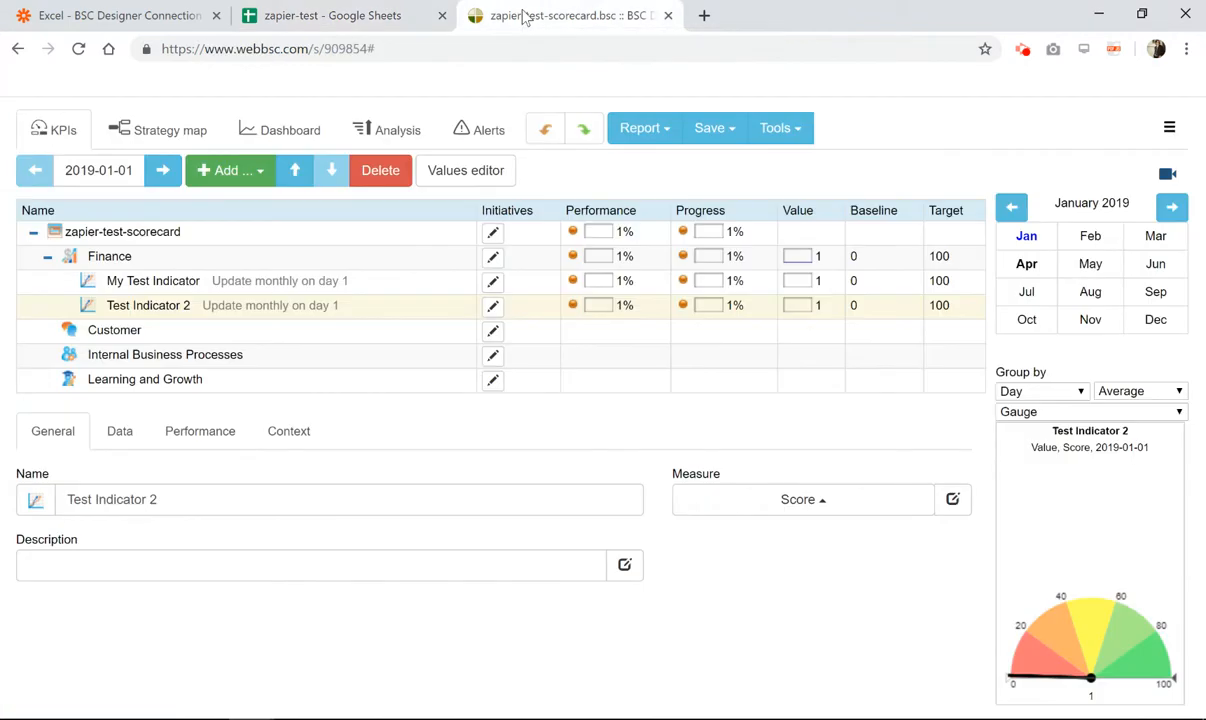
left_click(145, 302)
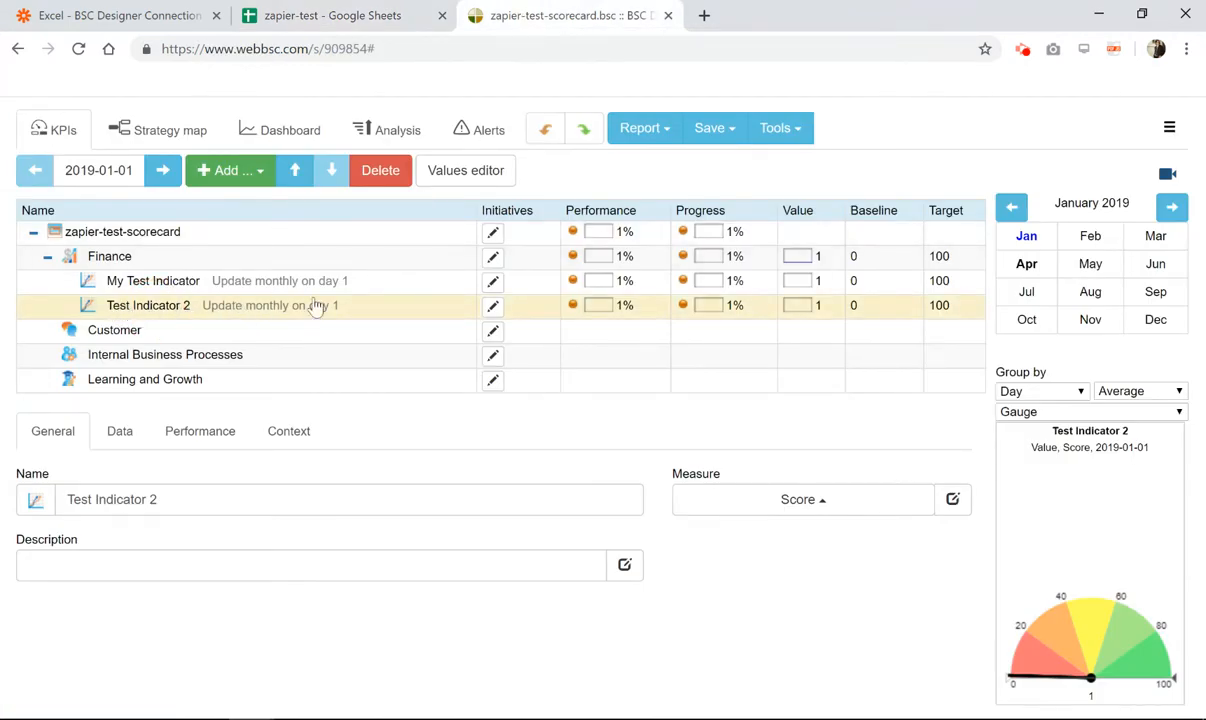
left_click(117, 12)
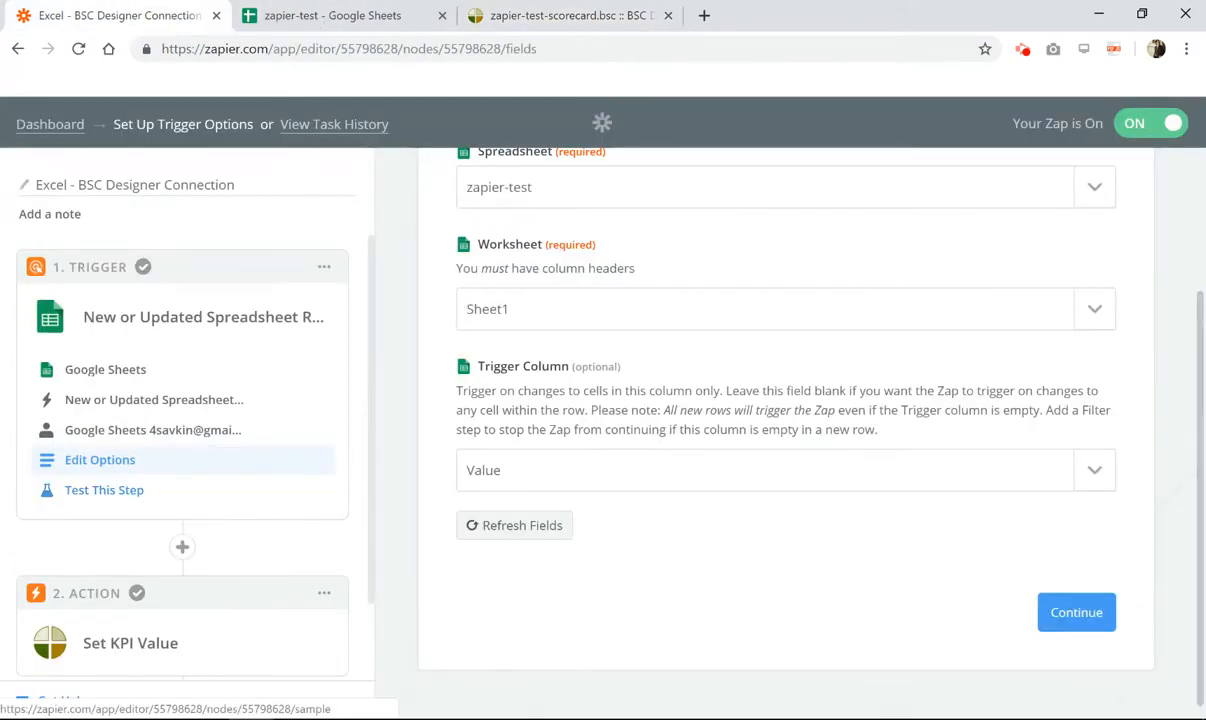
scroll(786, 420, "up", 1)
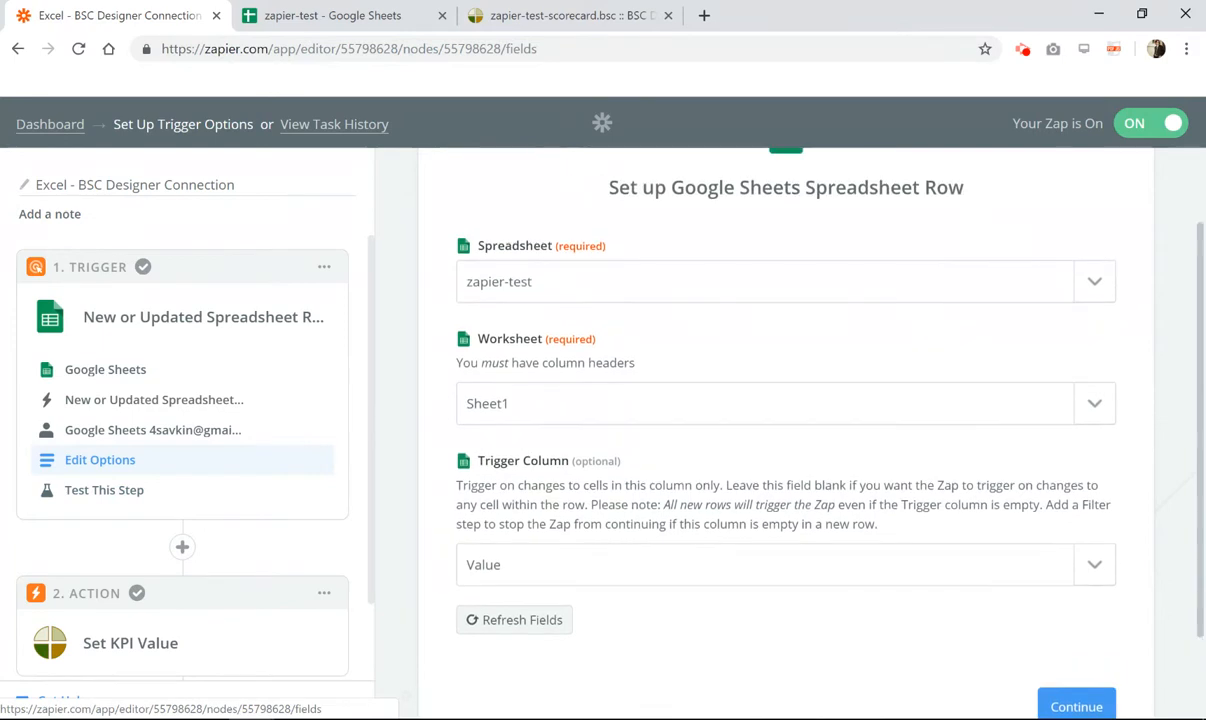
- Expand the Set KPI Value action and review its chosen app and action type
scroll(231, 547, "down", 1)
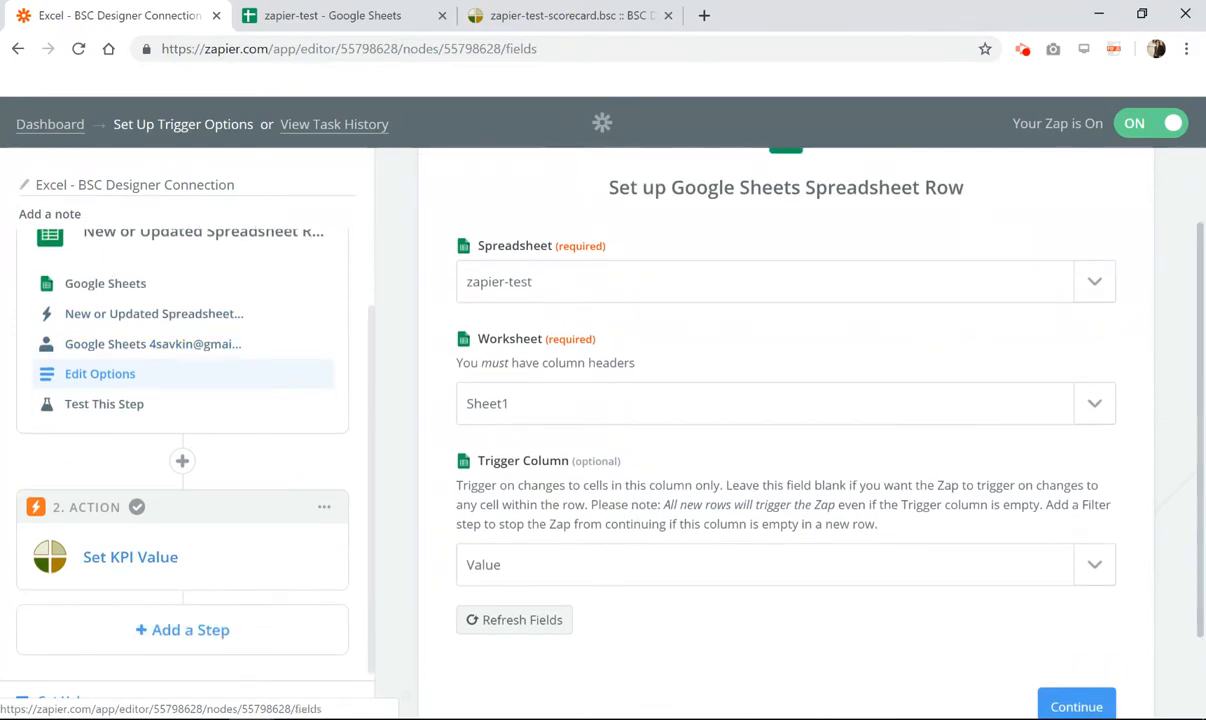
left_click(231, 547)
scroll(231, 547, "down", 1)
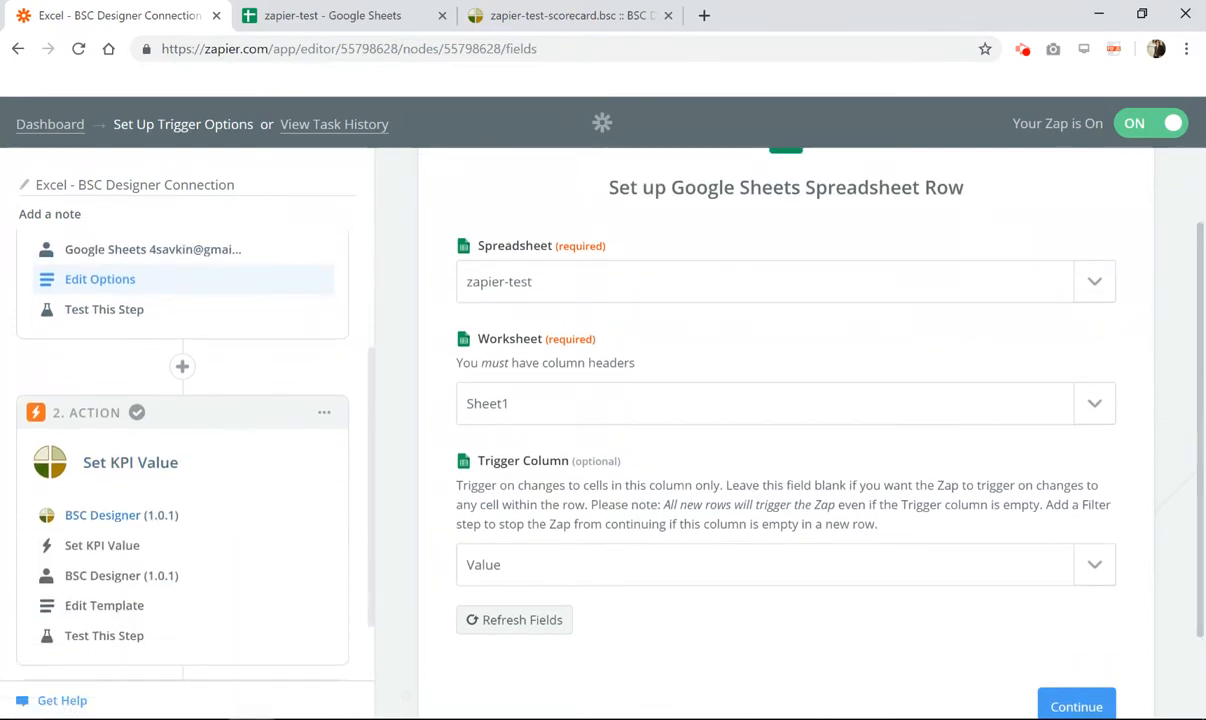
left_click(165, 515)
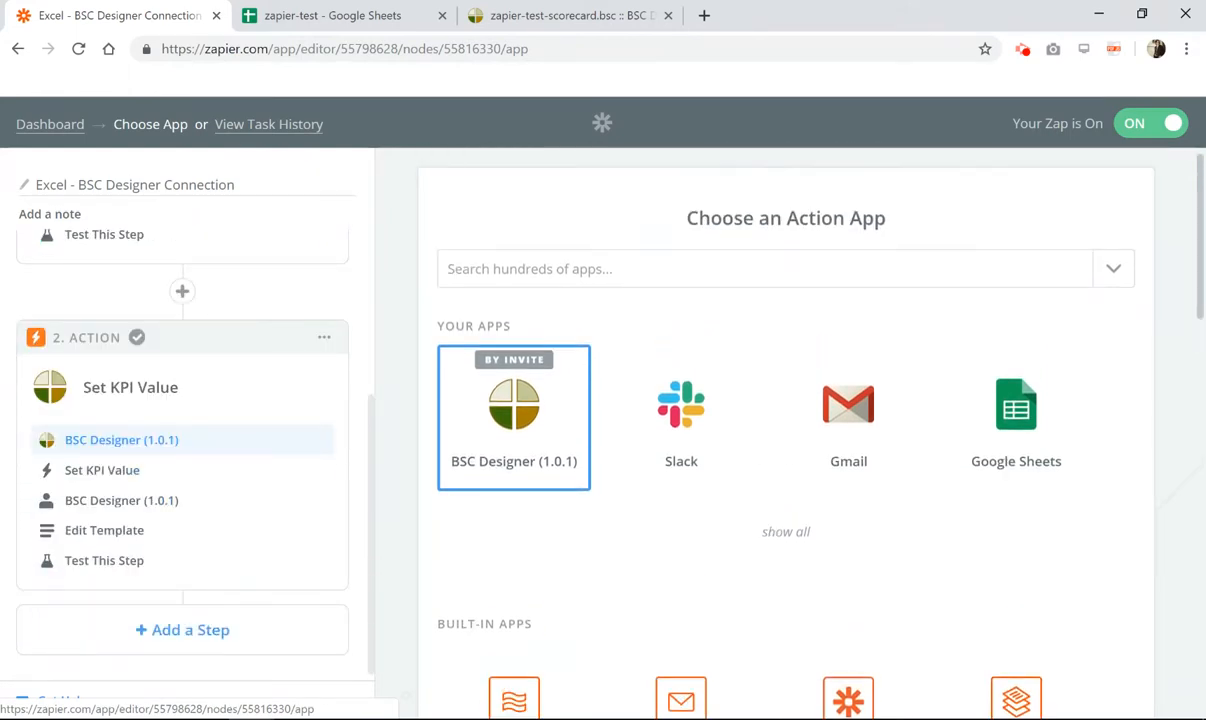
left_click(150, 464)
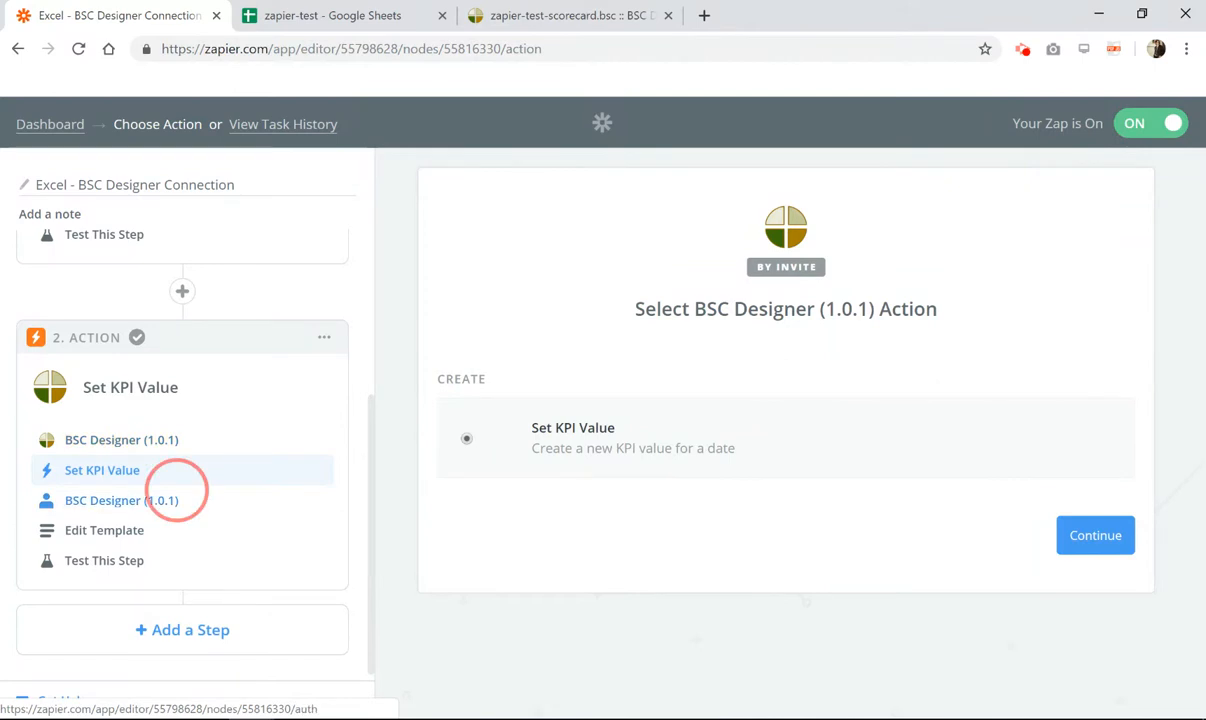
- Test the BSC Designer account used by the action and open the template of the Set KPI Value action
left_click(160, 493)
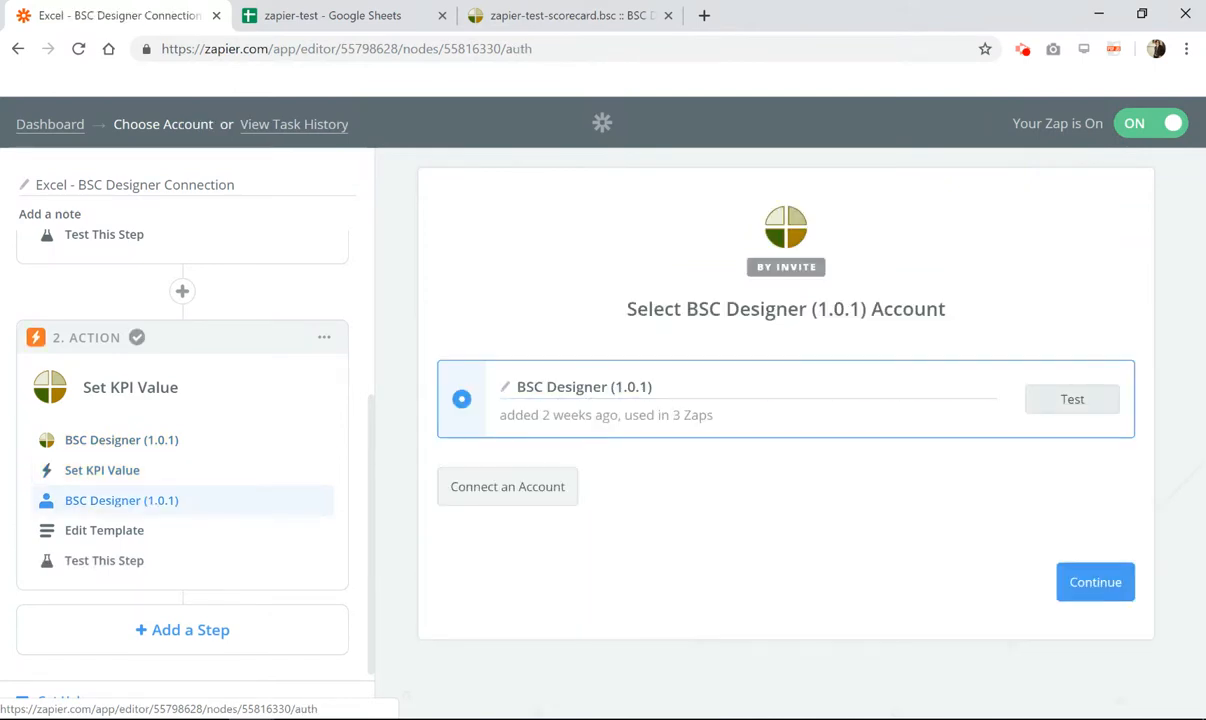
left_click(1072, 399)
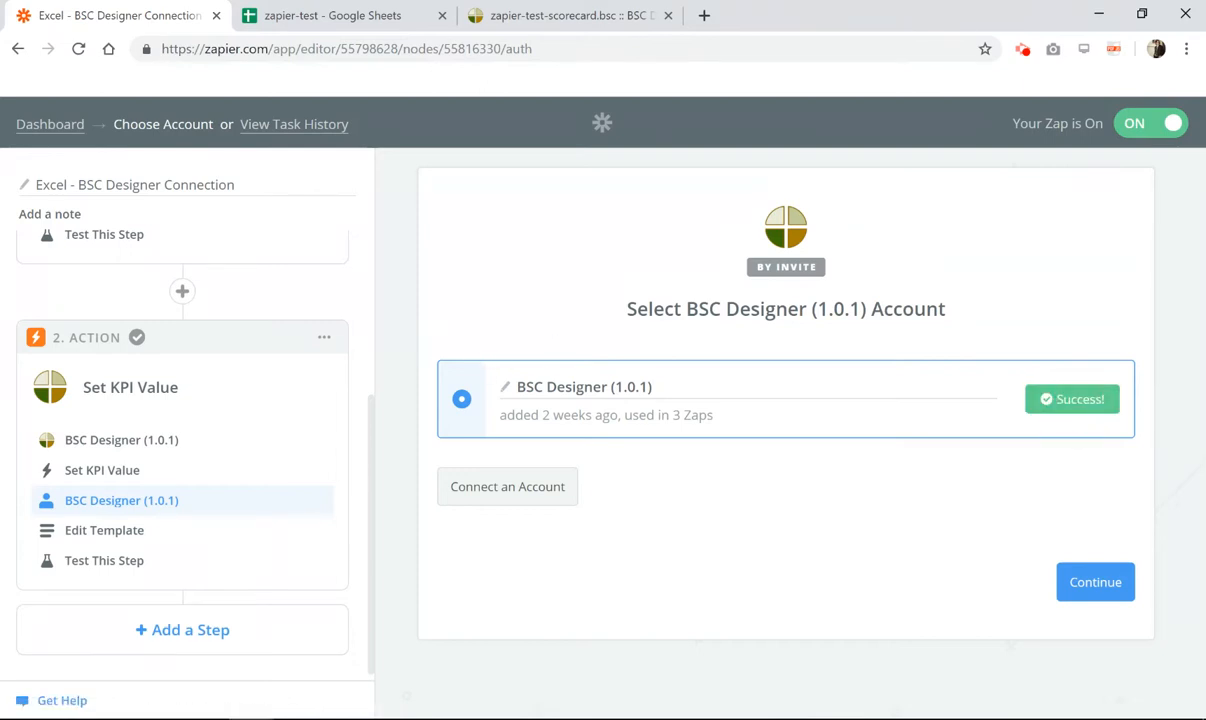
left_click(200, 528)
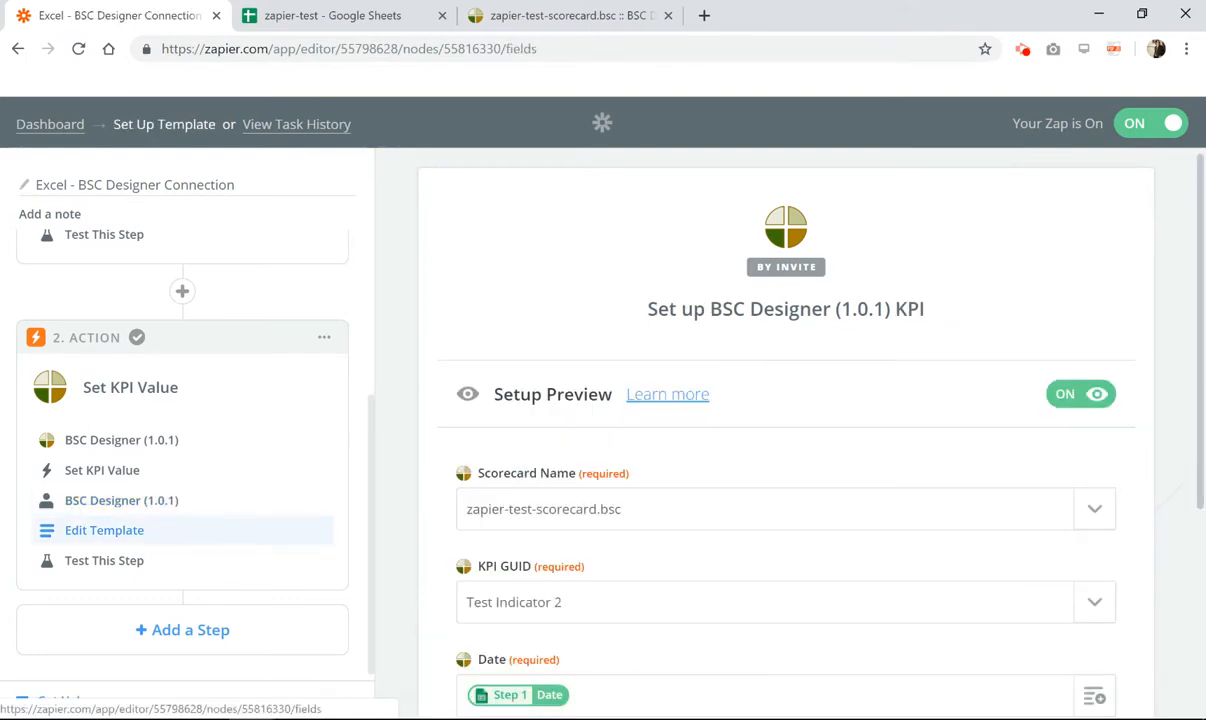
- Review the Scorecard Name, KPI GUID, Date and New Value fields in the Set KPI Value template
scroll(398, 277, "down", 3)
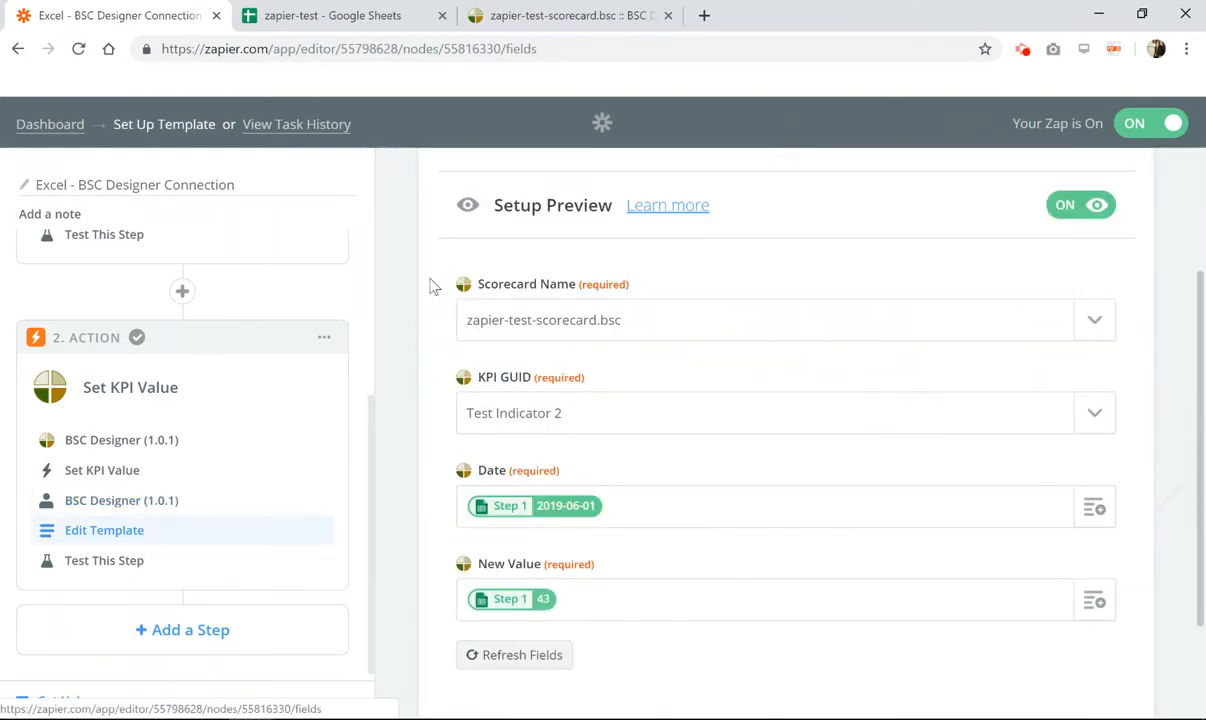
scroll(433, 290, "up", 2)
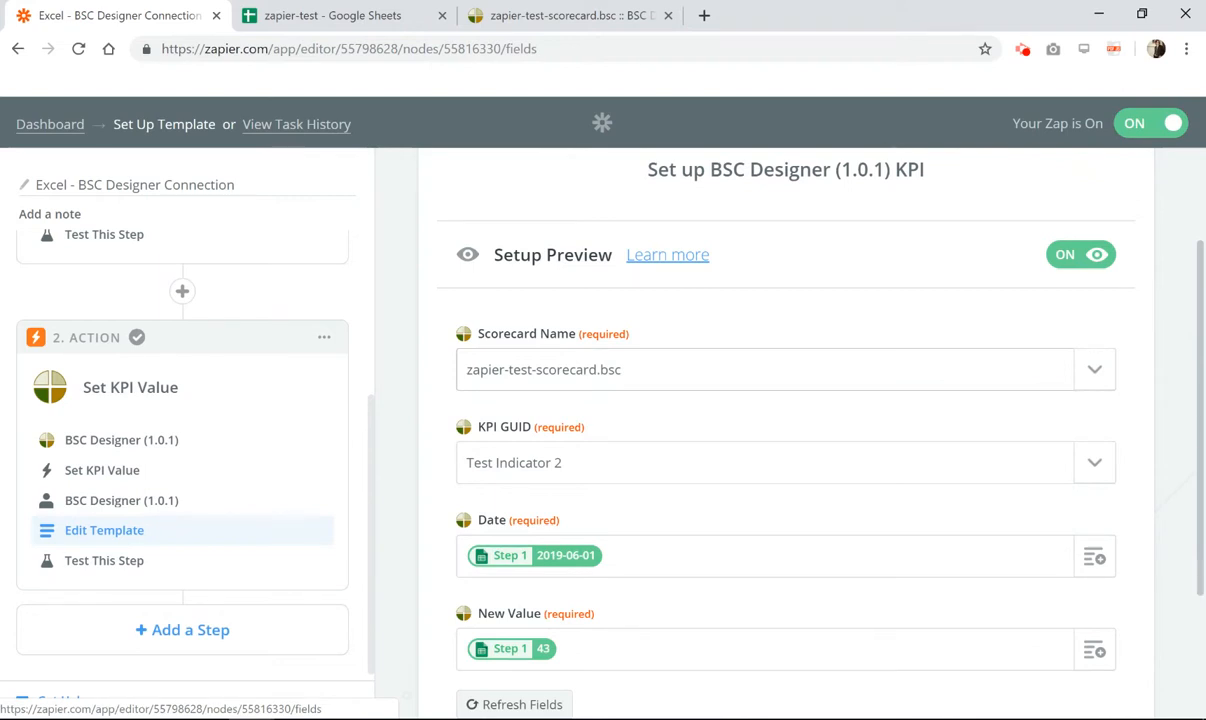
scroll(785, 430, "down", 1)
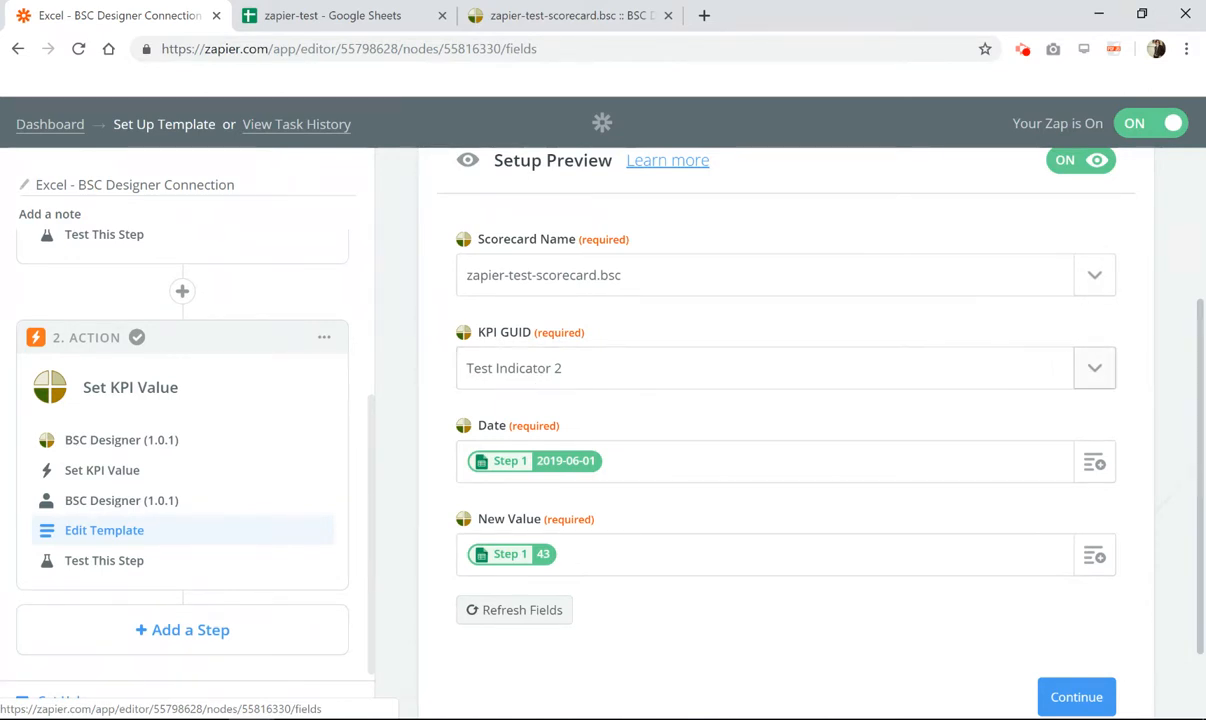
scroll(1094, 368, "down", 1)
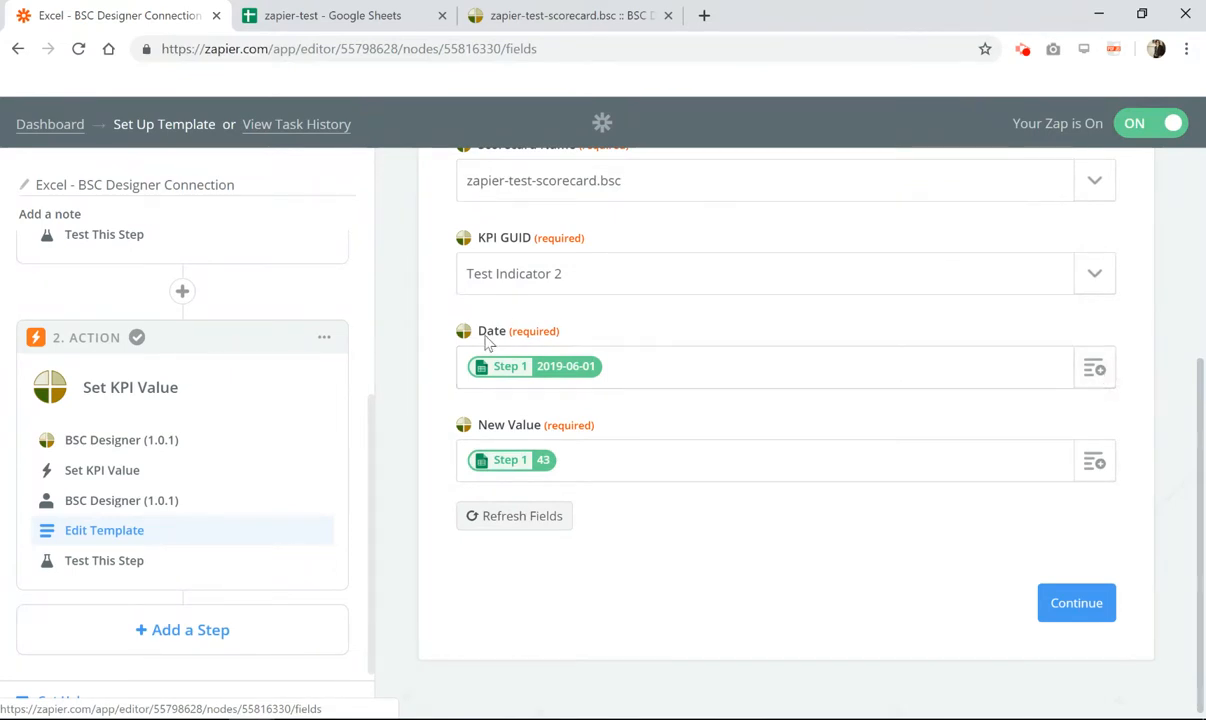
- Insert the spreadsheet row's Date into the action's Date field and remove the duplicate entry
left_click(1094, 368)
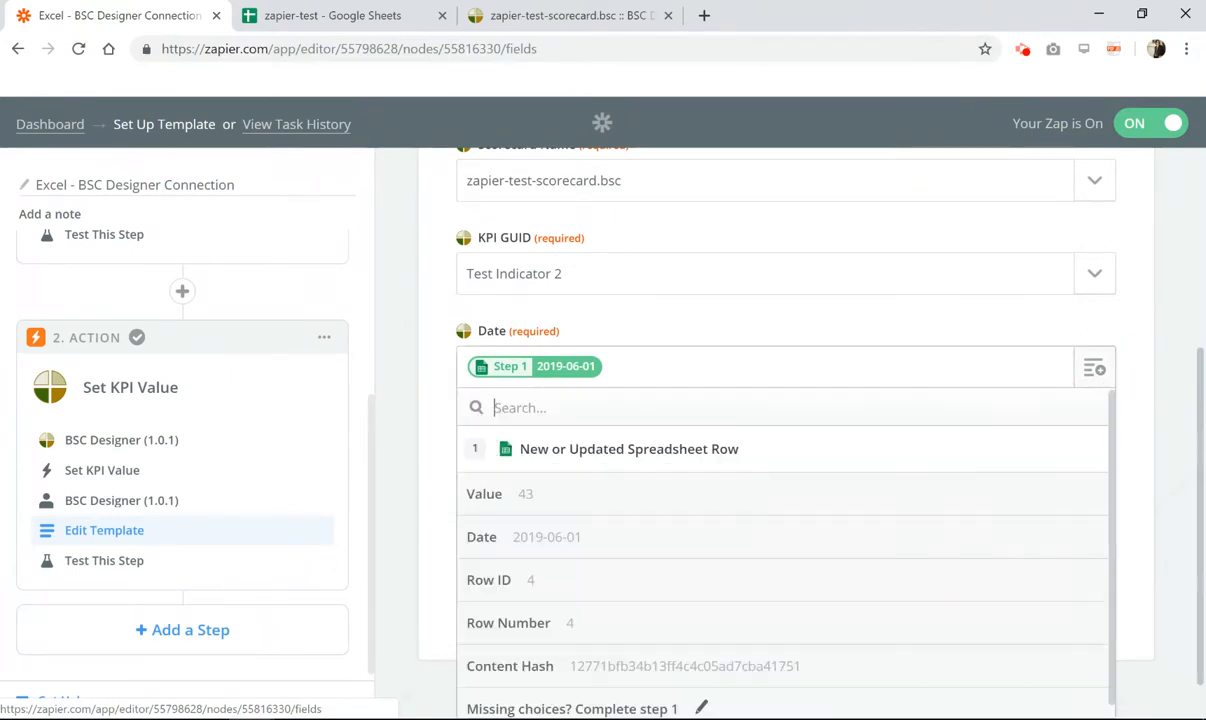
left_click(585, 525)
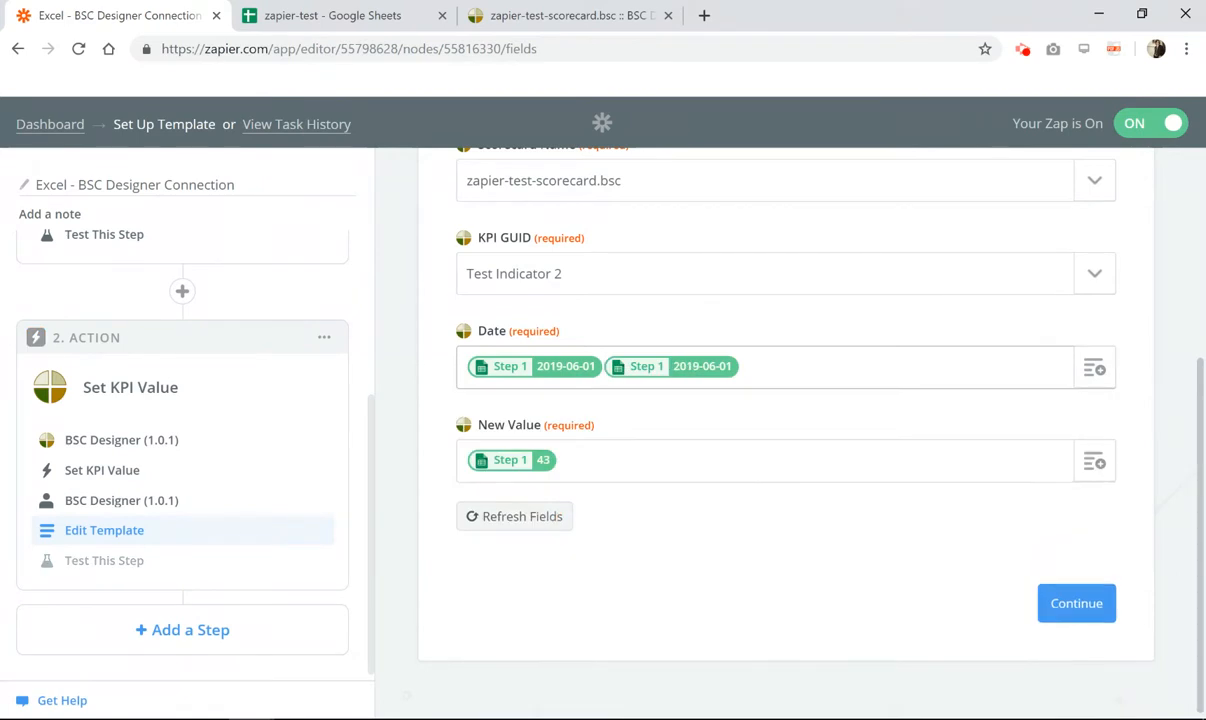
left_click(851, 359)
key("BackSpace")
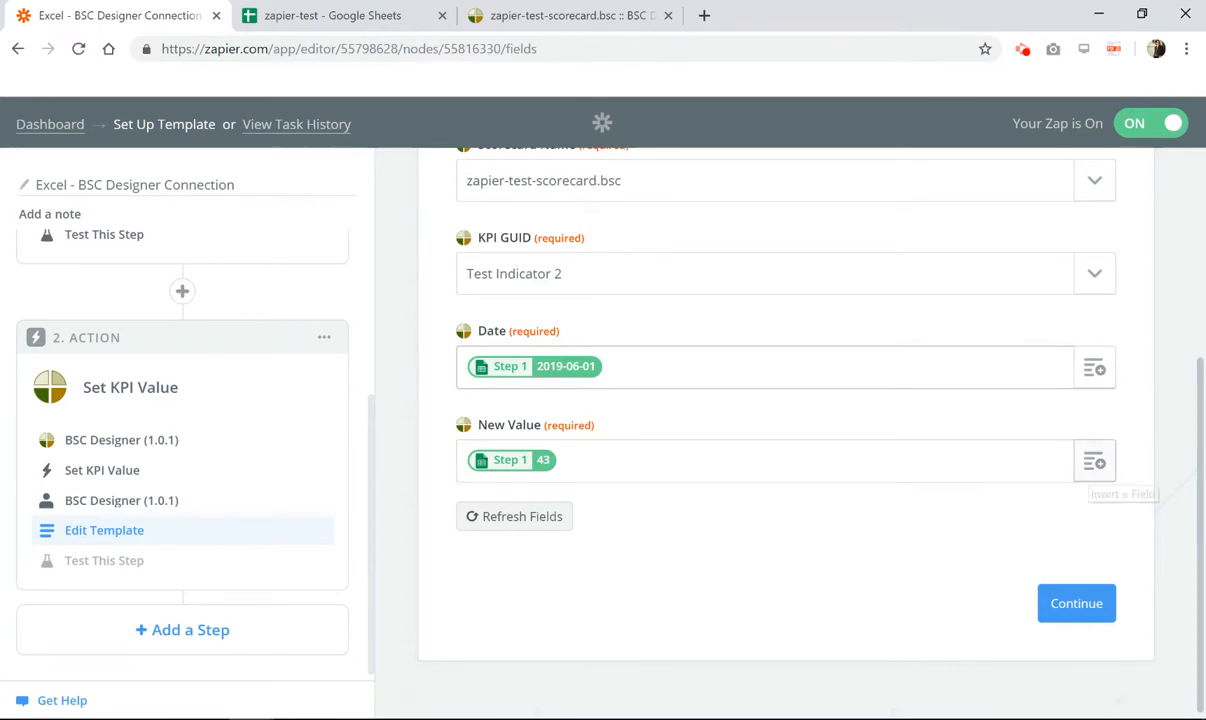
- Look at the spreadsheet fields available for New Value and continue to the test of the Set KPI Value action
left_click(1094, 462)
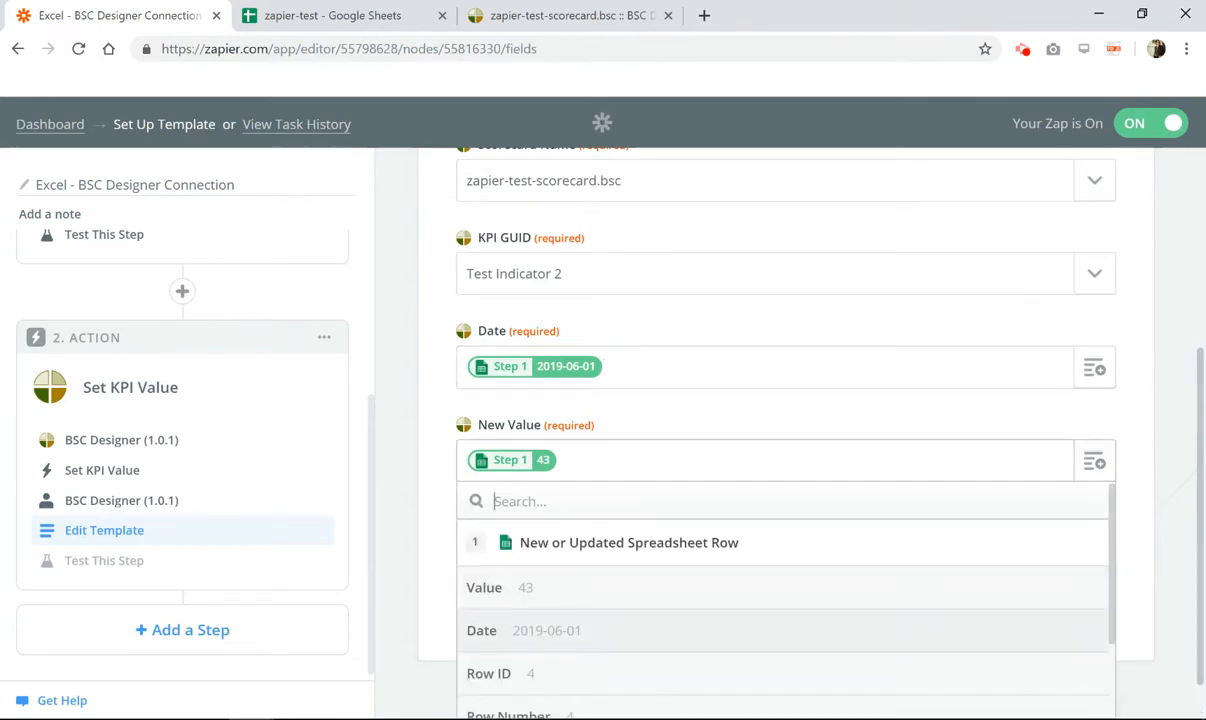
left_click(390, 495)
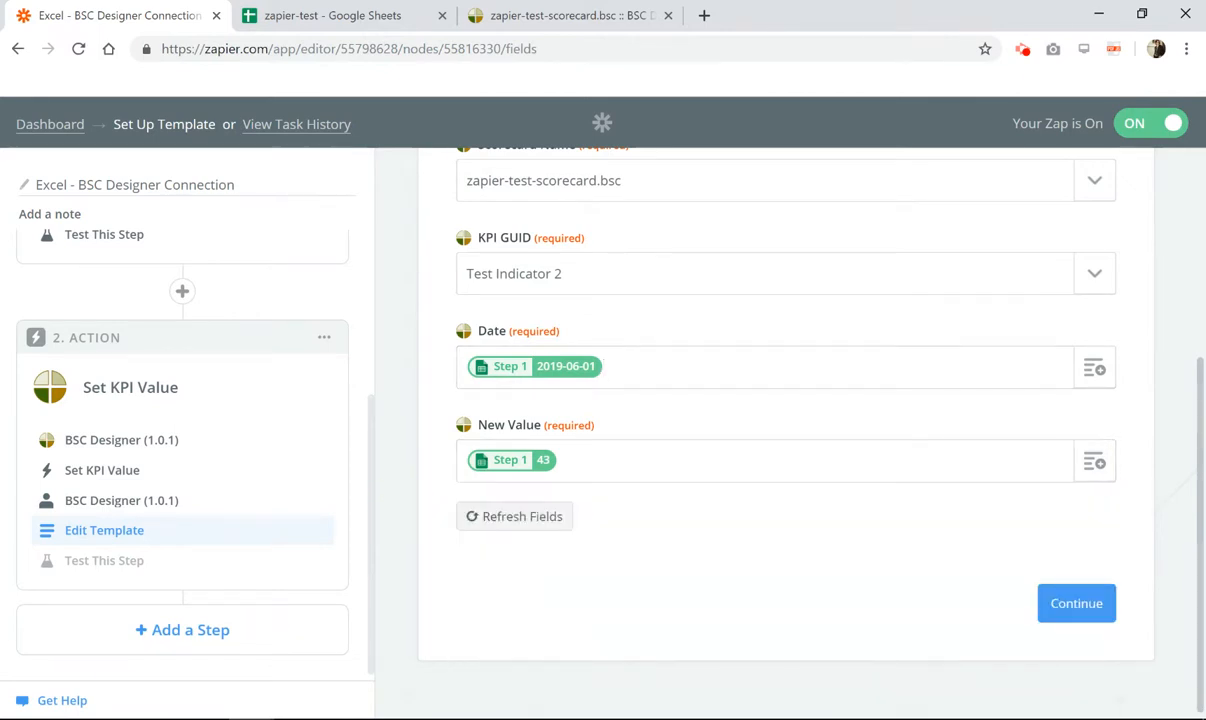
left_click(1076, 603)
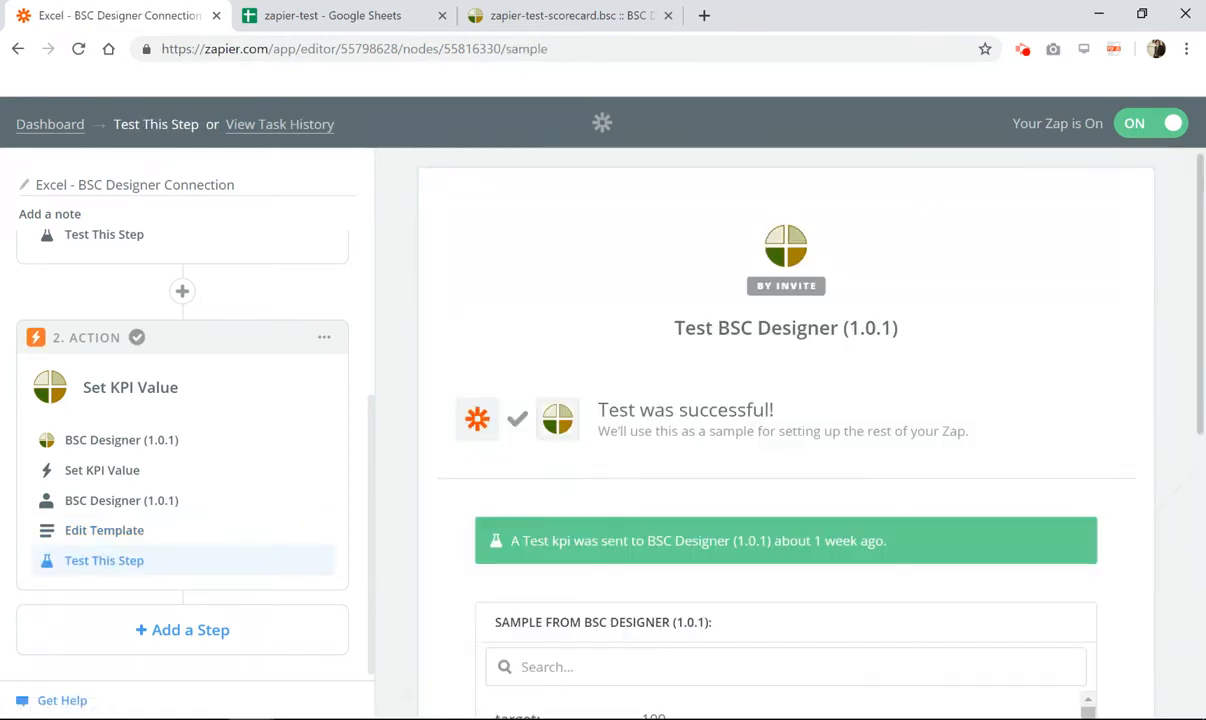
- Examine the sample returned from BSC Designer on the action's test page
scroll(786, 434, "down", 2)
scroll(786, 434, "down", 4)
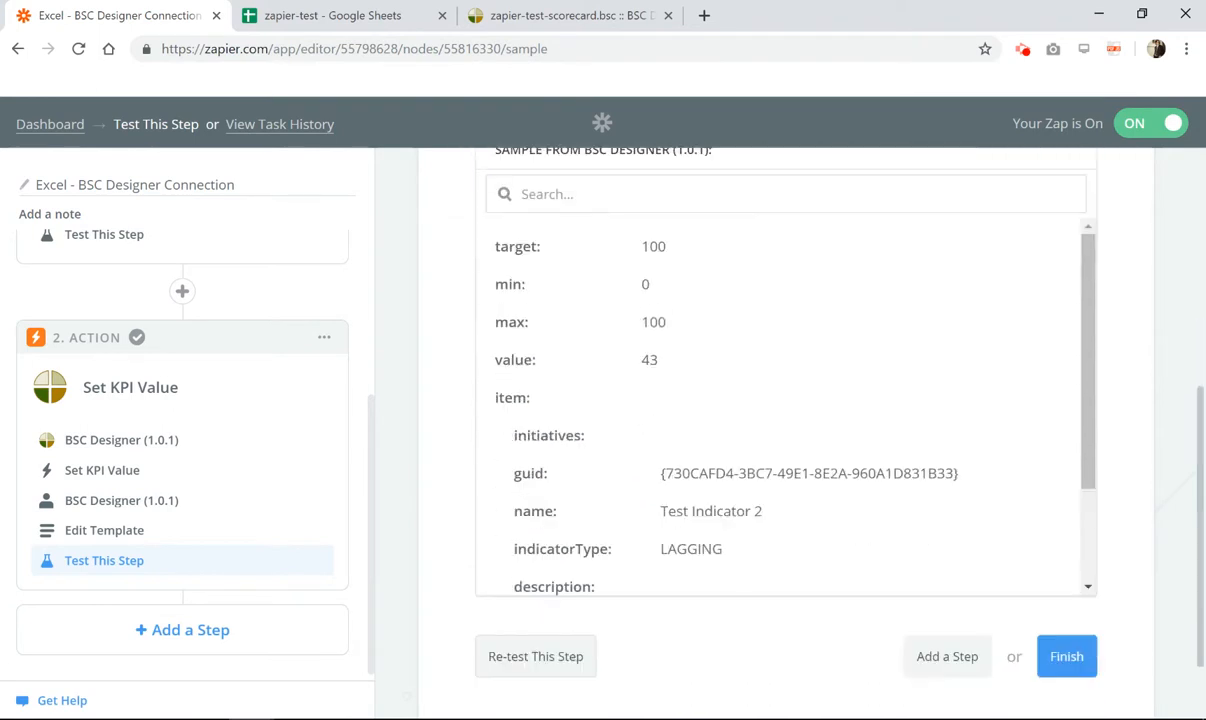
scroll(786, 410, "up", 1)
scroll(786, 434, "up", 5)
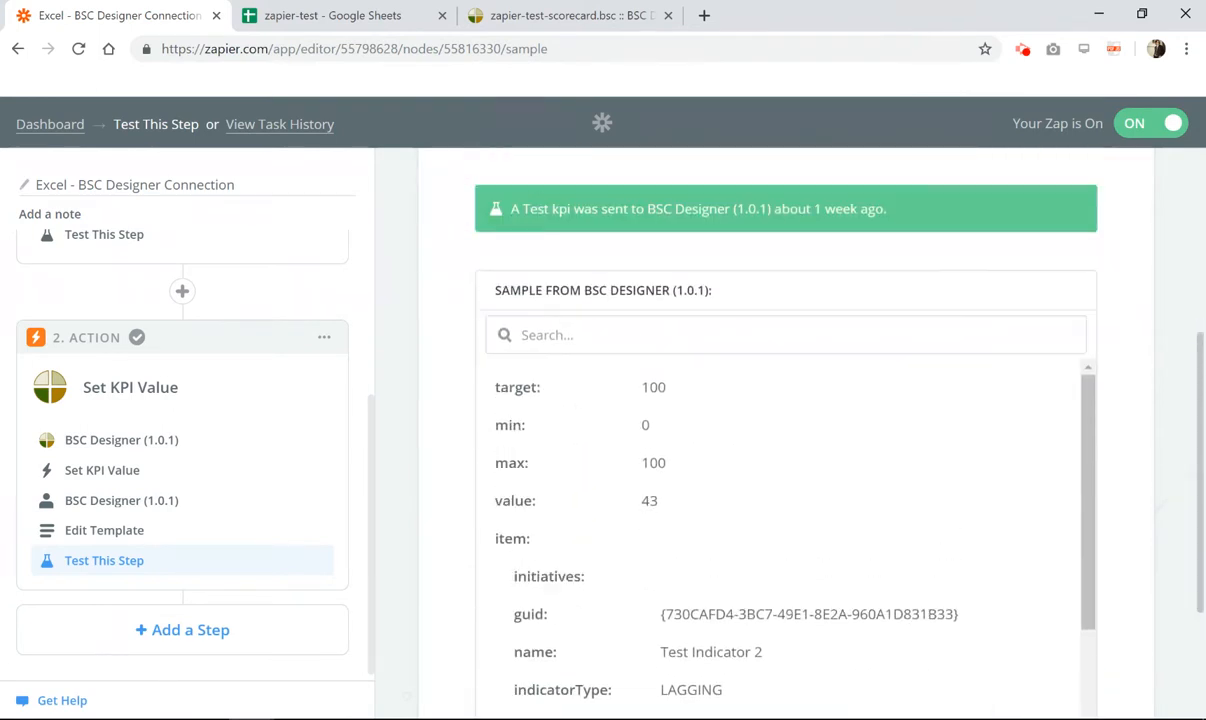
- Switch to BSC Designer, reload the zapier-test-scorecard and check Test Indicator 2's recorded values in the Values editor
left_click(366, 22)
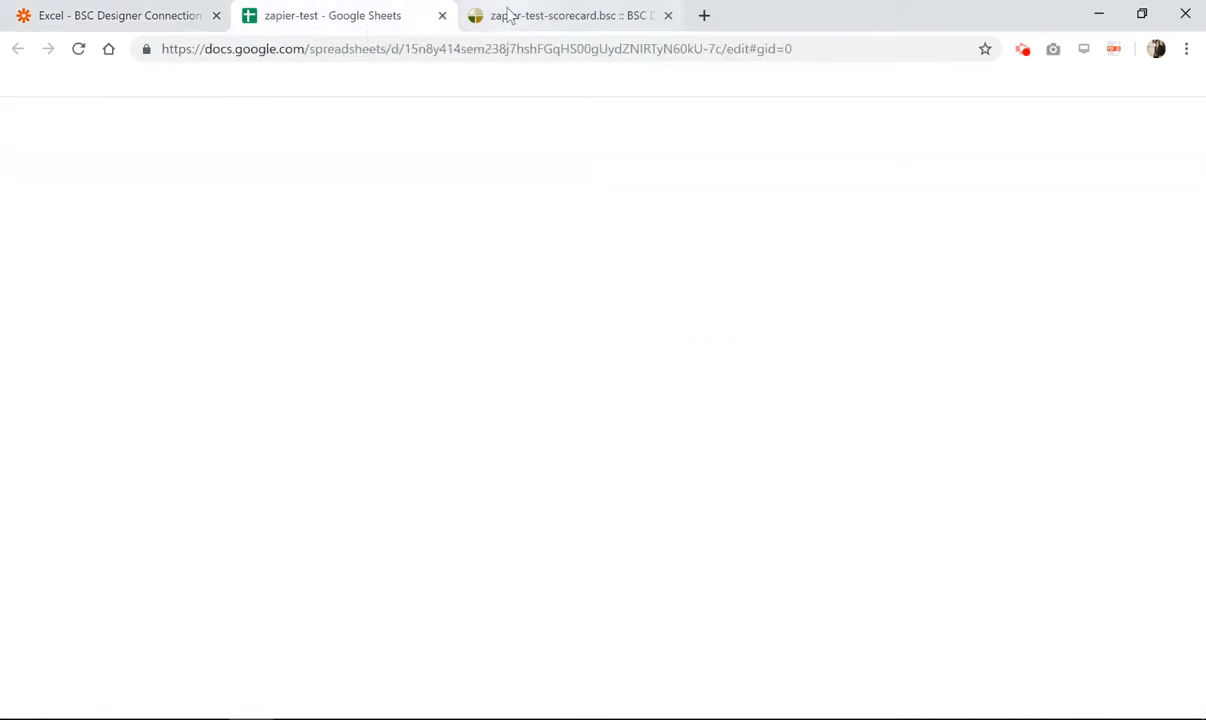
left_click(514, 15)
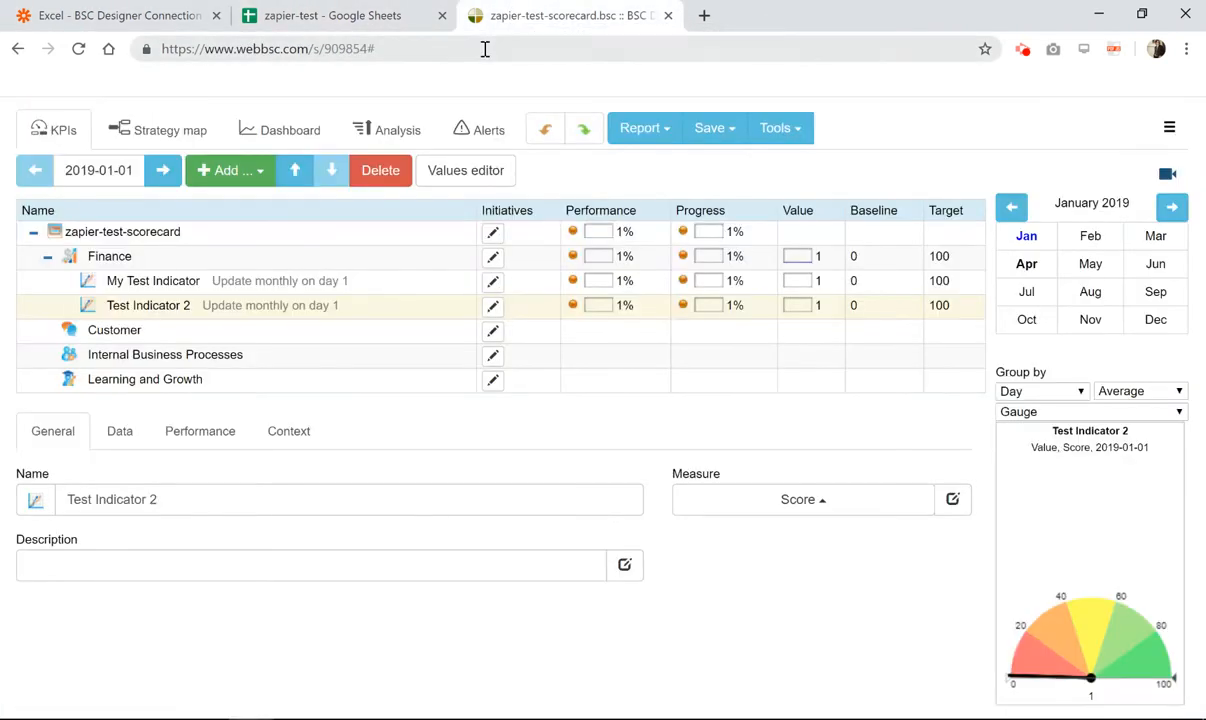
left_click(485, 48)
key("Return")
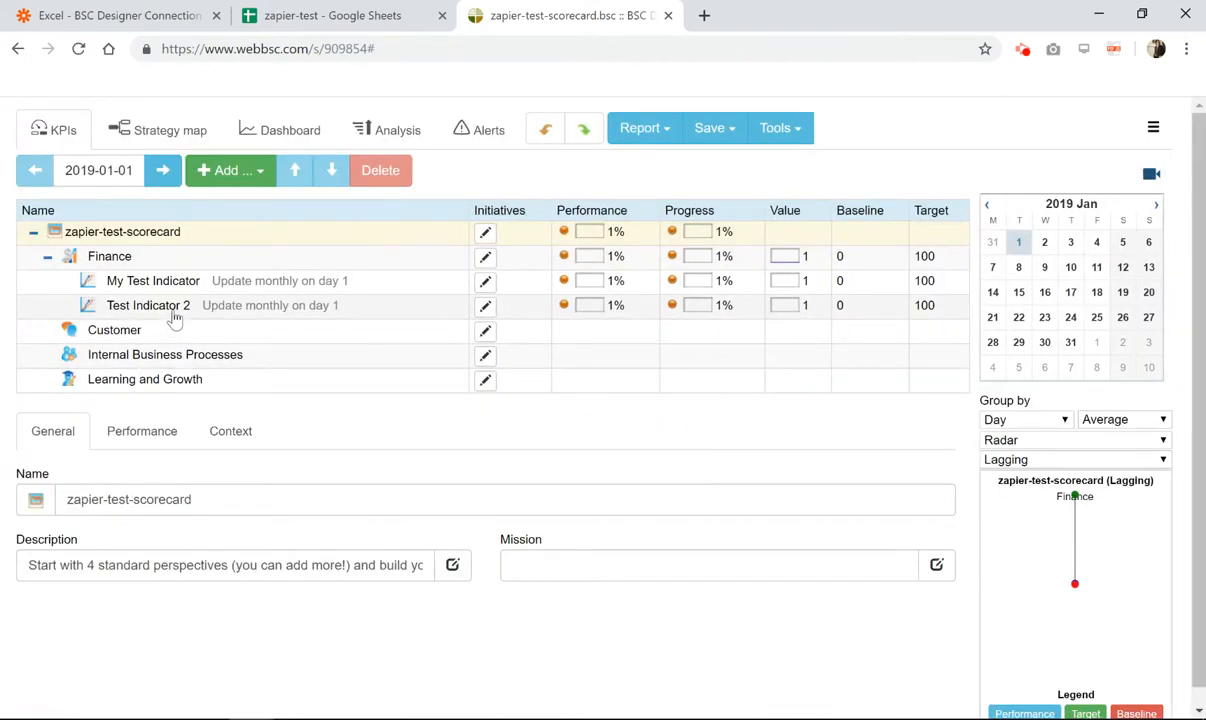
left_click(163, 306)
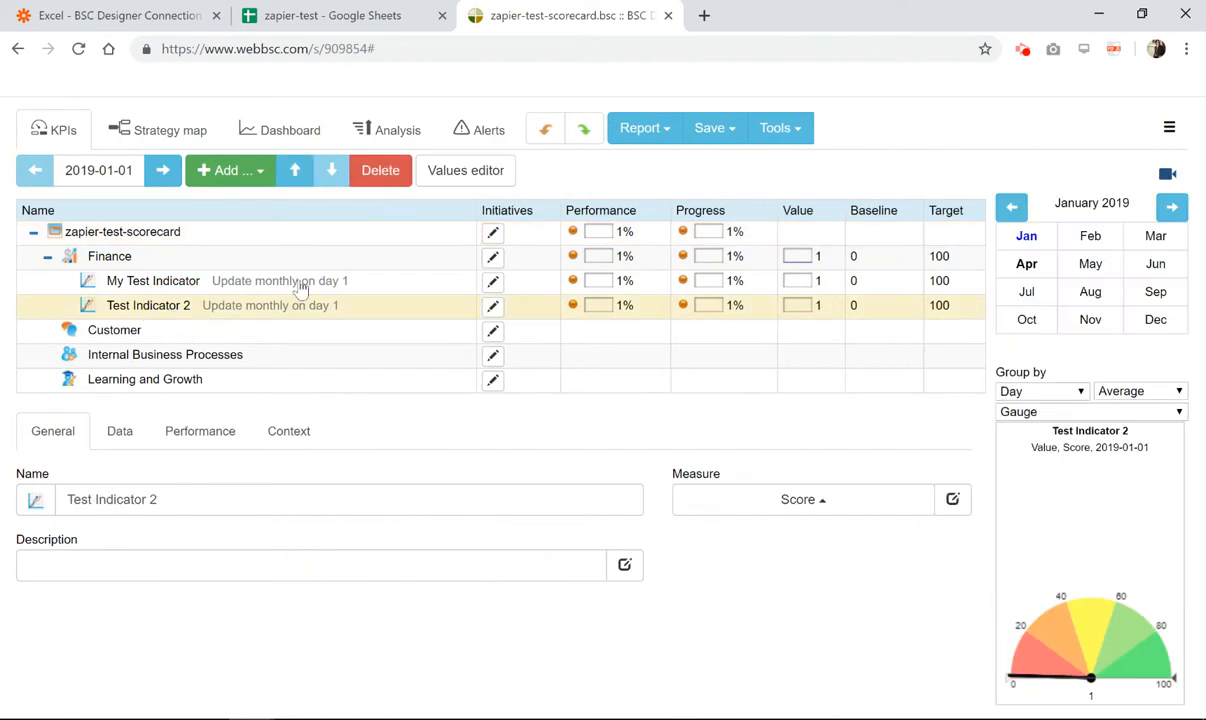
left_click(455, 176)
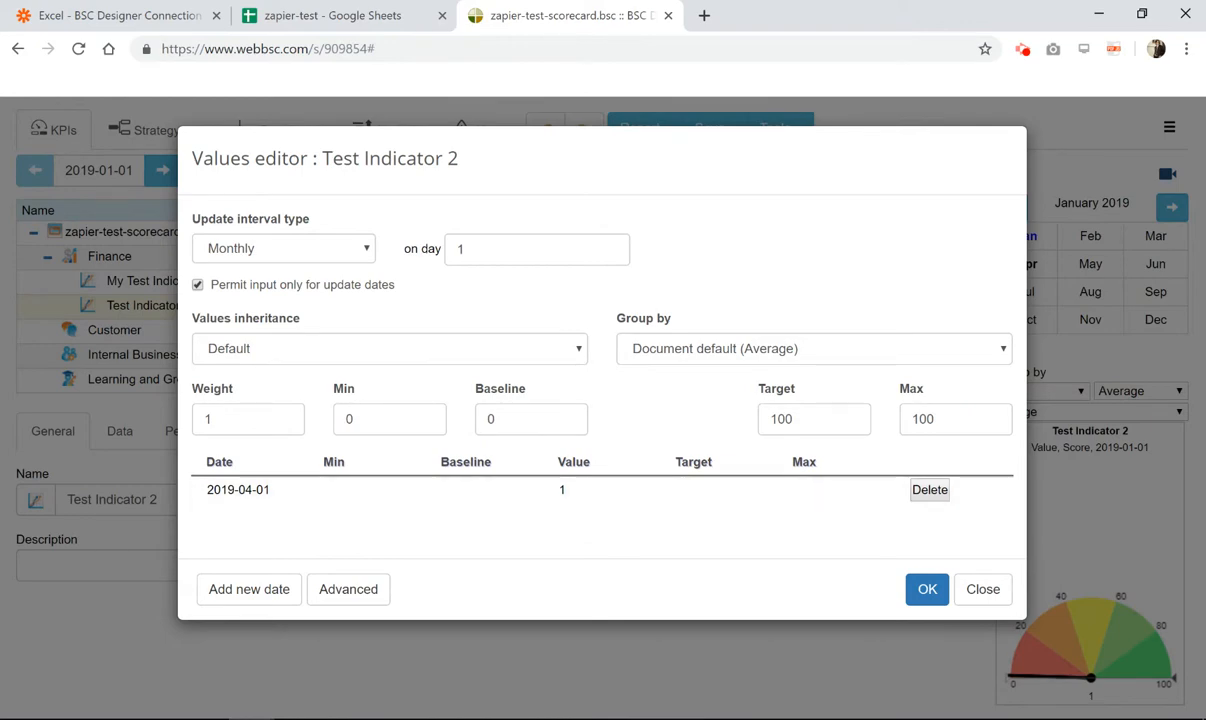
left_click(982, 589)
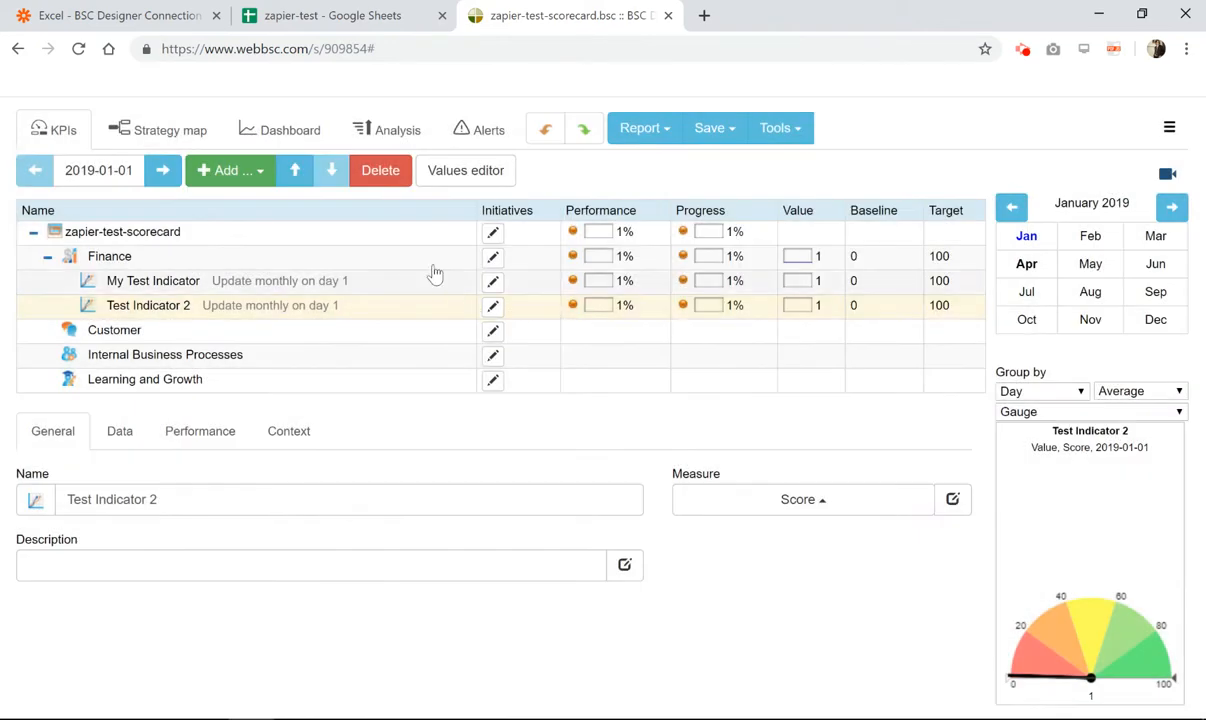
- Switch to the zapier-test sheet and add the date 2019-06-01 with the value 23.1 in row 4
left_click(343, 12)
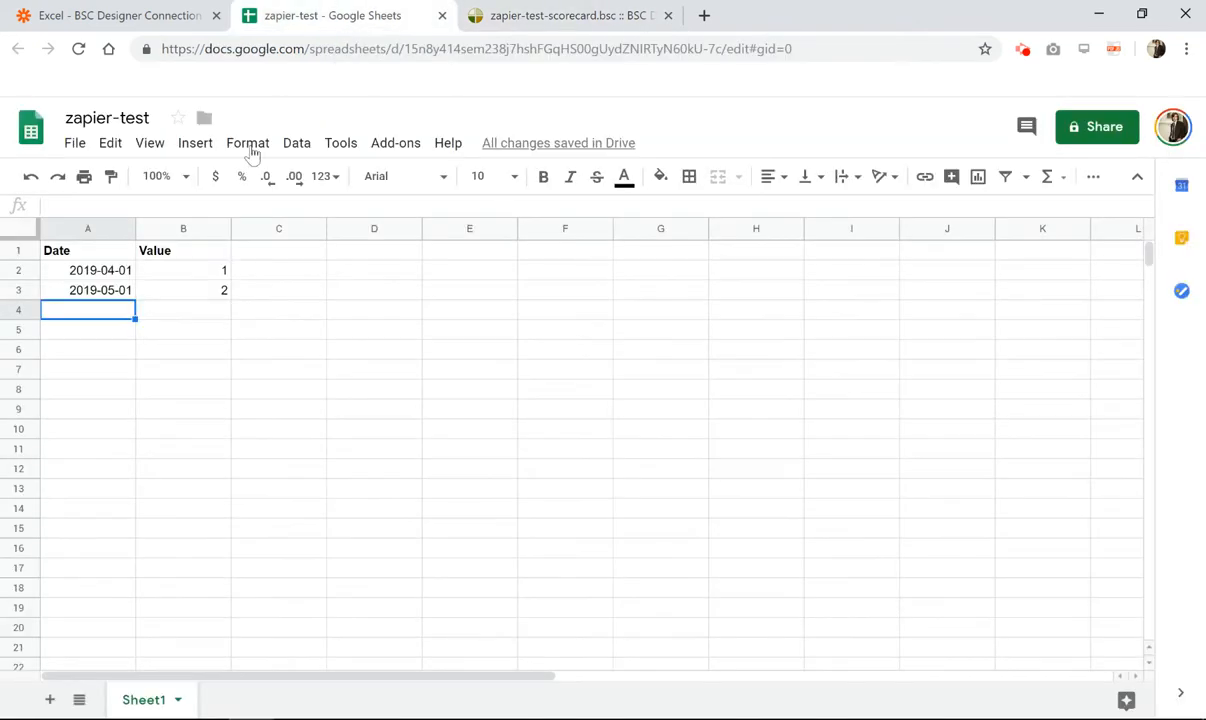
type("2019-")
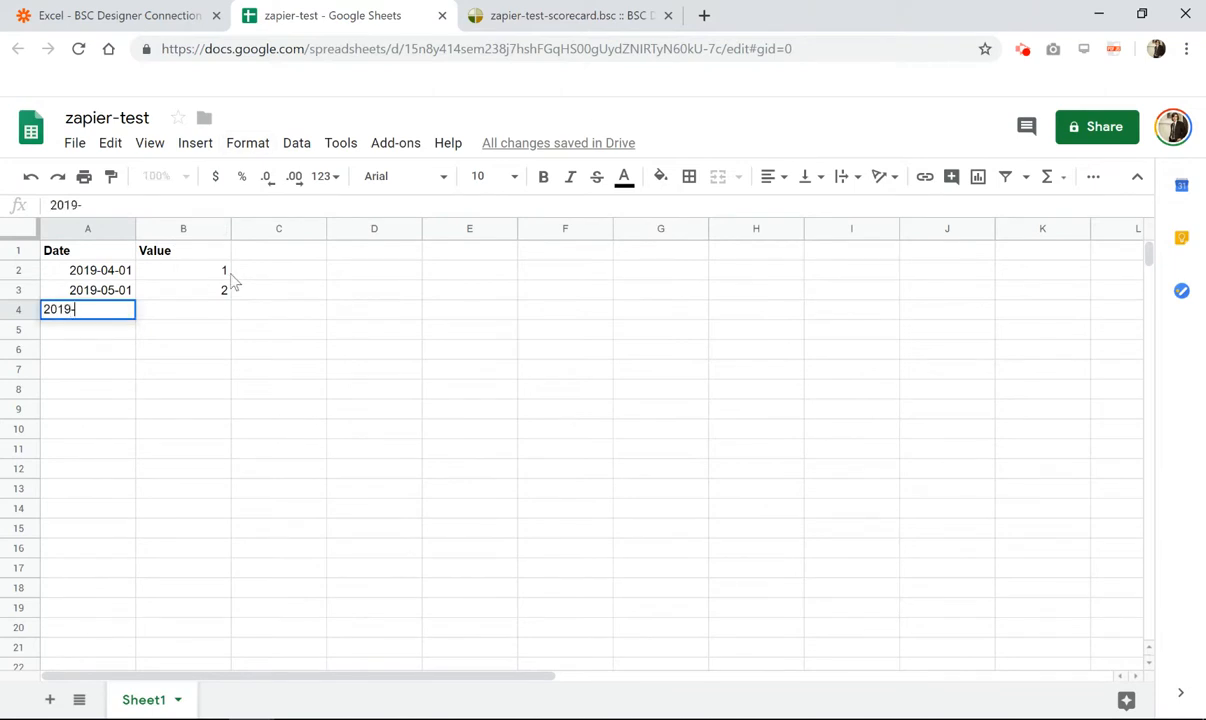
type("06-01")
key("Tab")
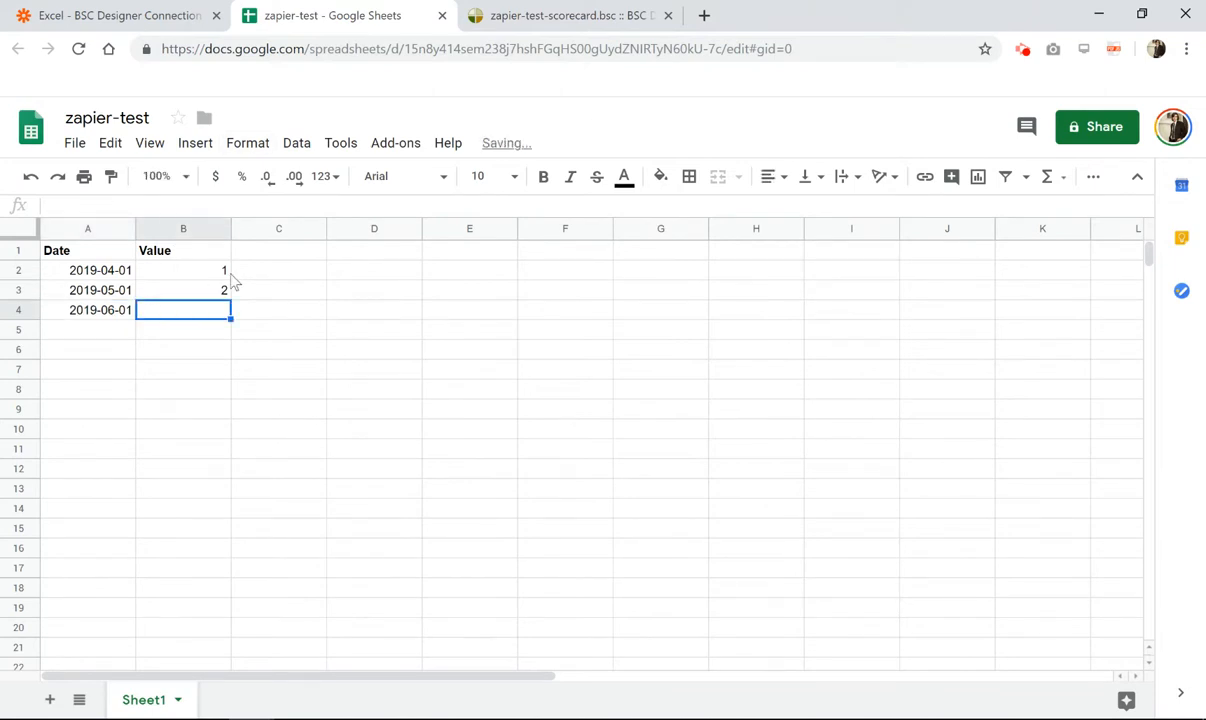
type("23.1")
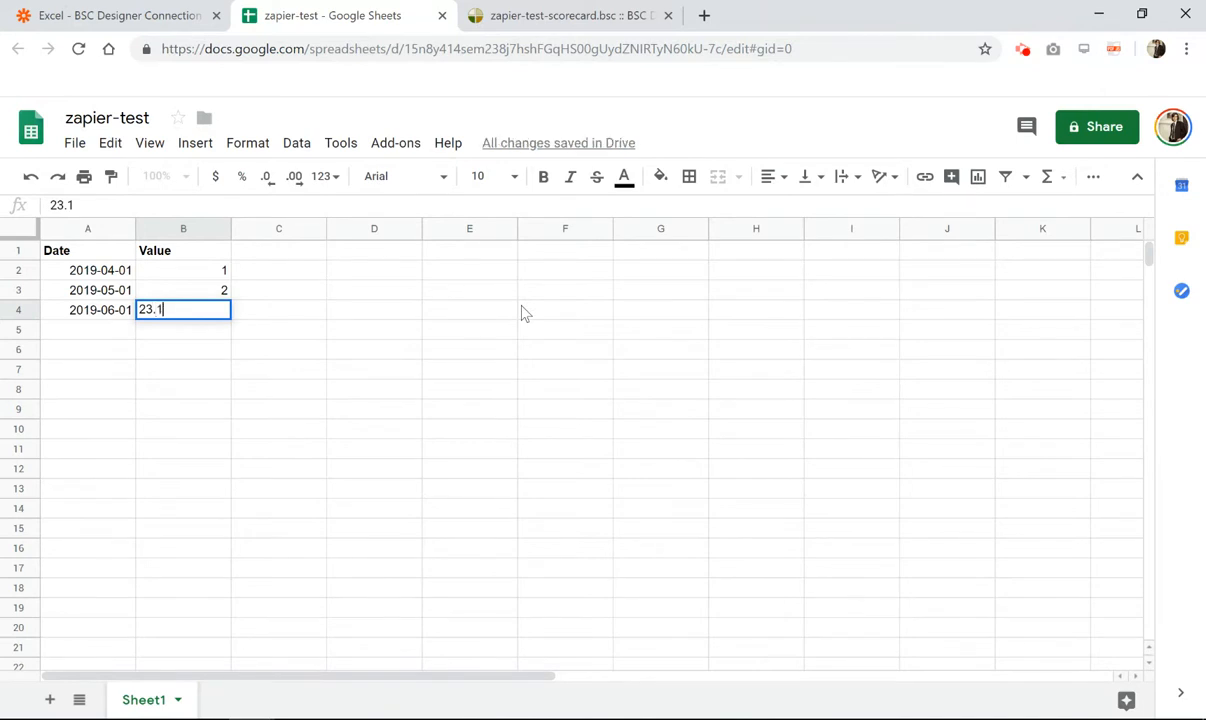
key("Return")
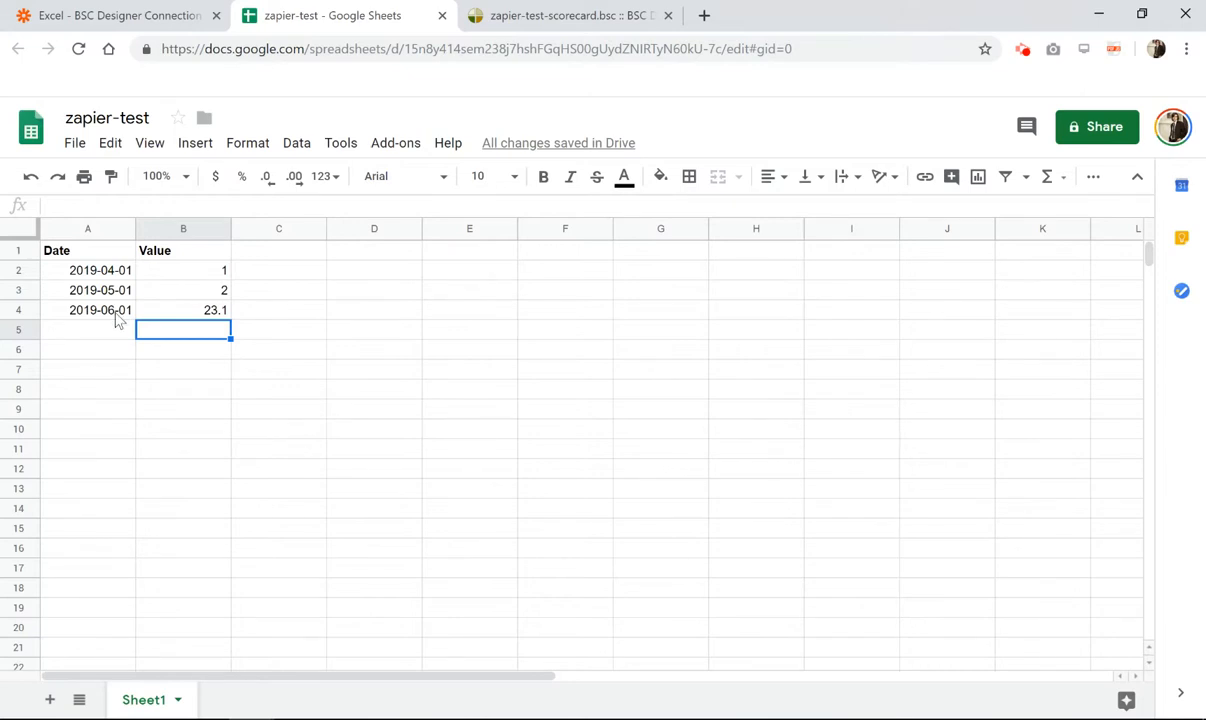
- Check the date and value cells in row 4, review the zap's trigger in Zapier and return to the sheet
left_click(117, 318)
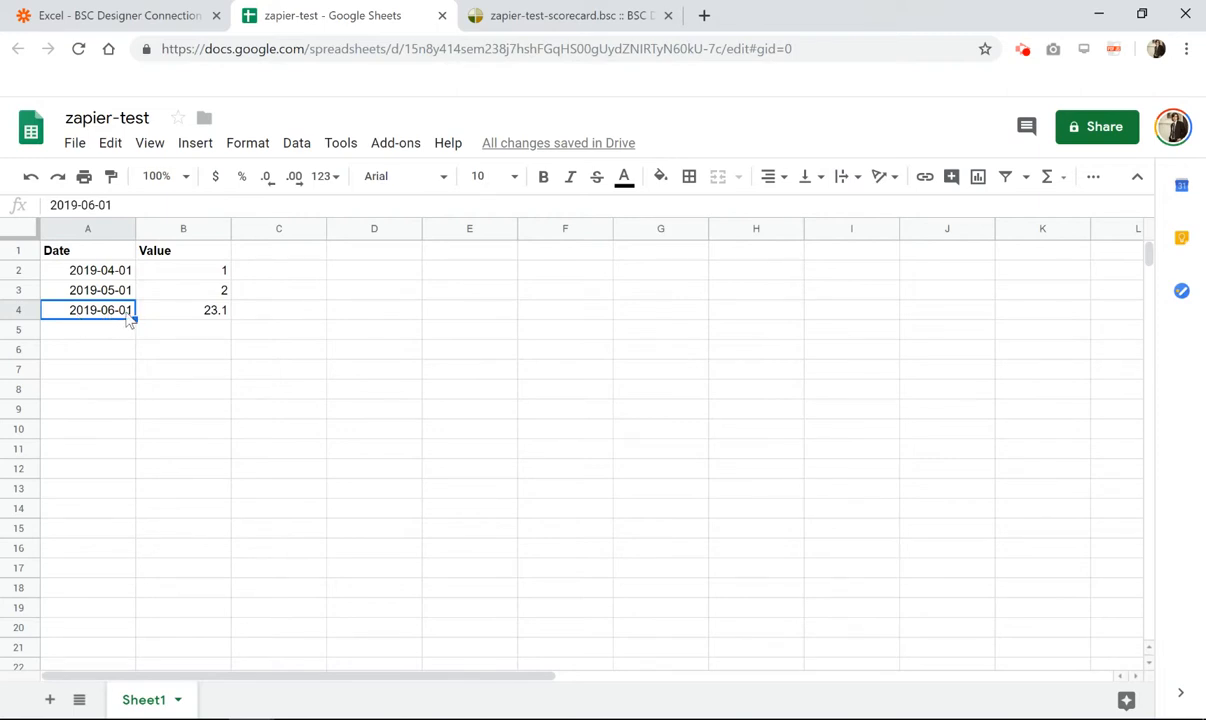
left_click(213, 316)
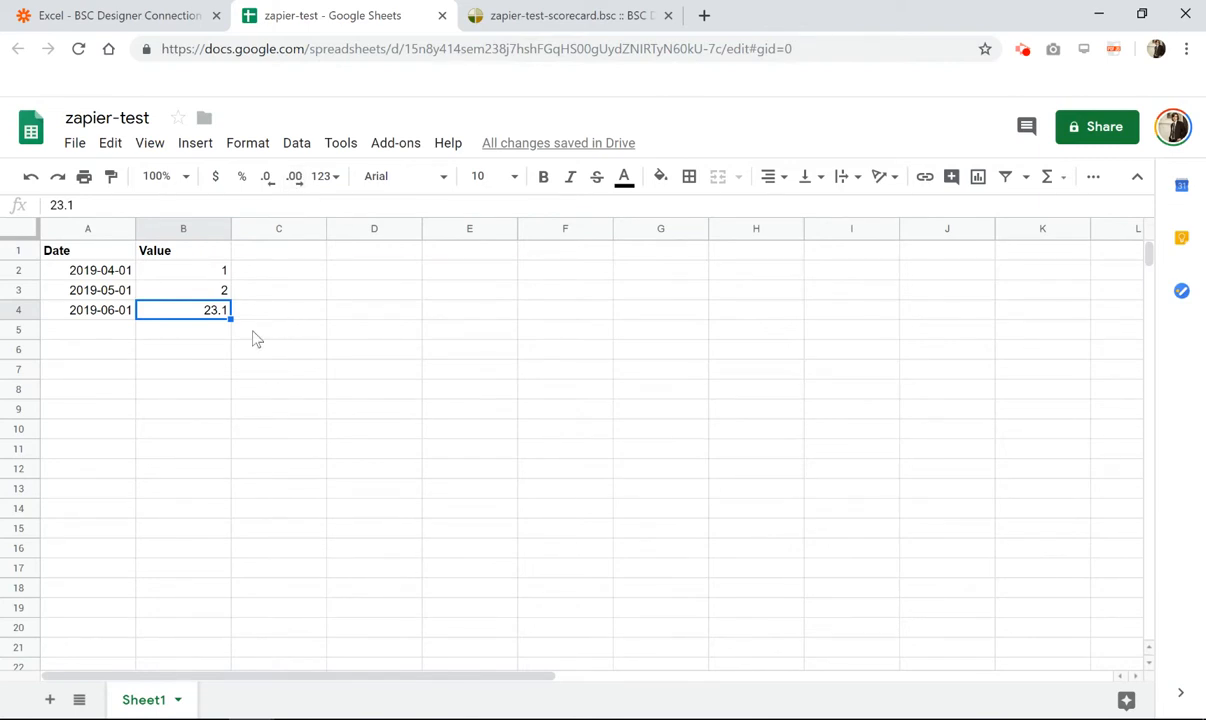
left_click(160, 20)
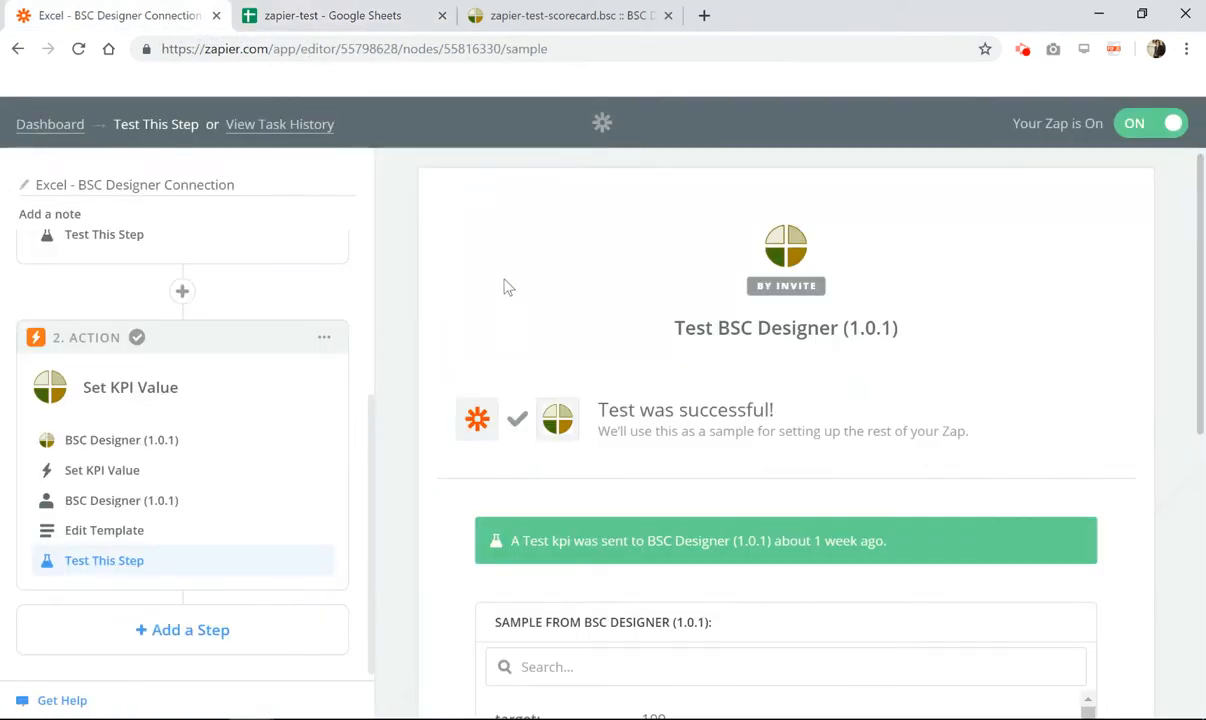
left_click(371, 364)
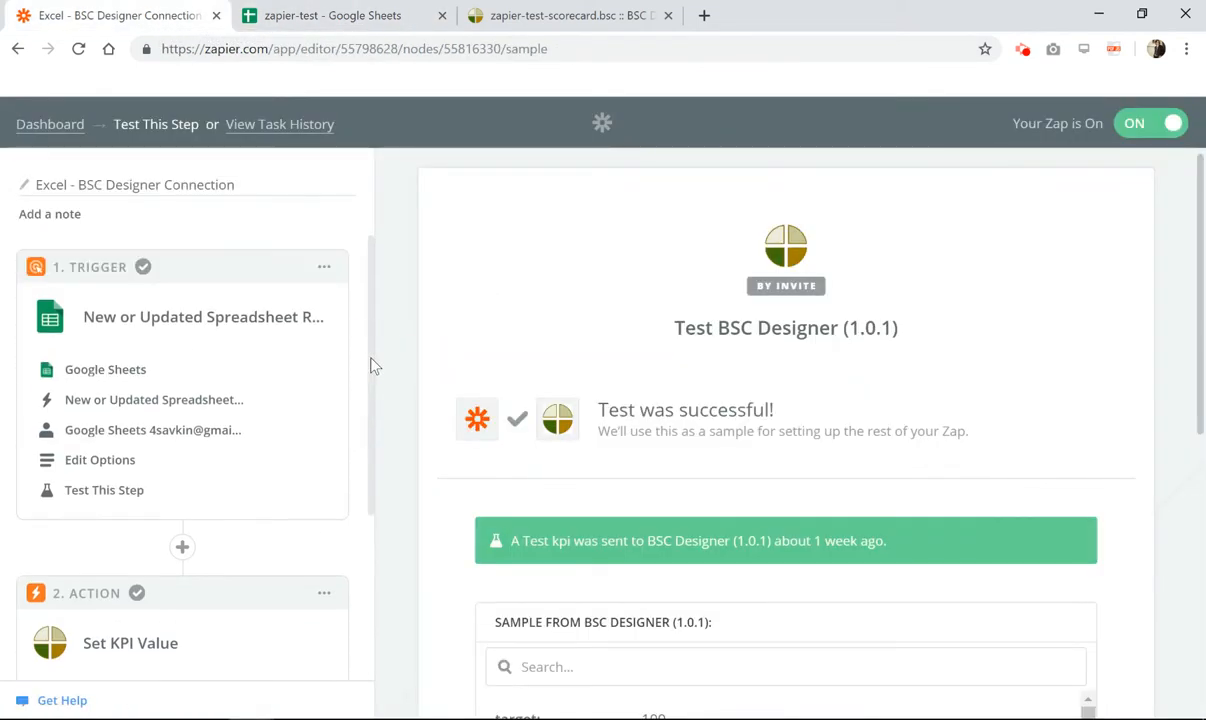
left_click(371, 272)
left_click(345, 14)
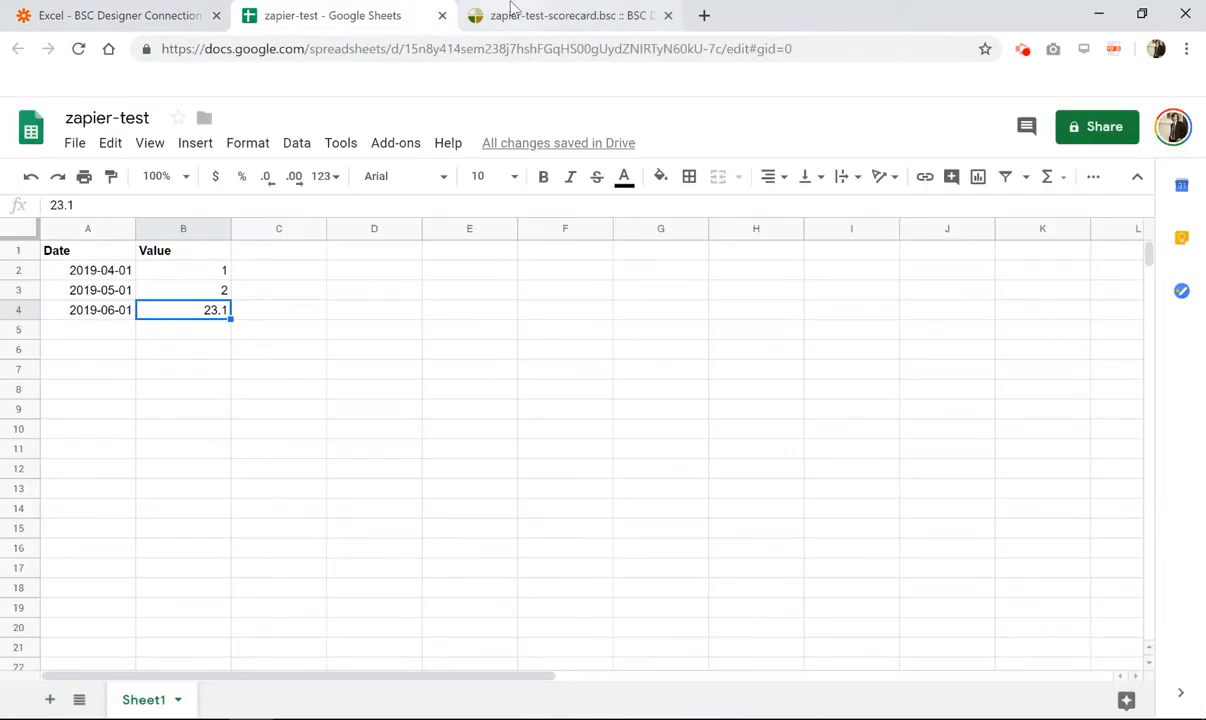
- Switch to the BSC Designer scorecard and inspect the 2019-06-01 date and value of Test Indicator 2 in the Values editor
left_click(480, 15)
left_click(330, 17)
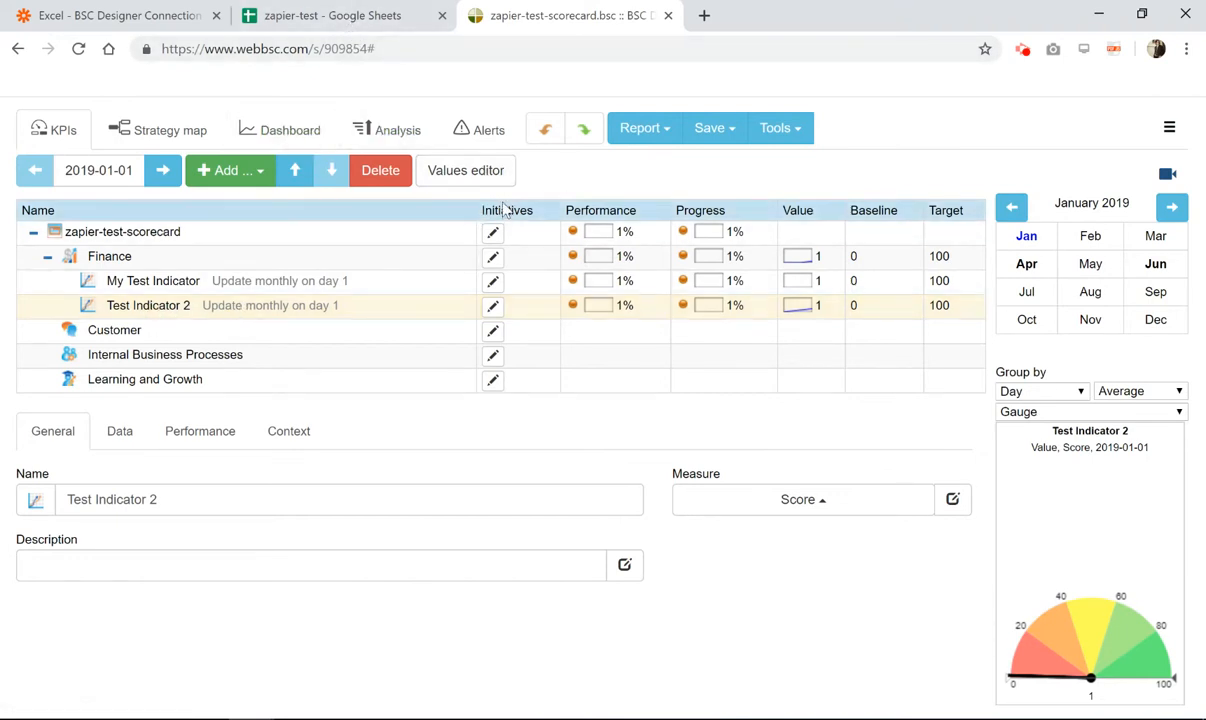
left_click(505, 170)
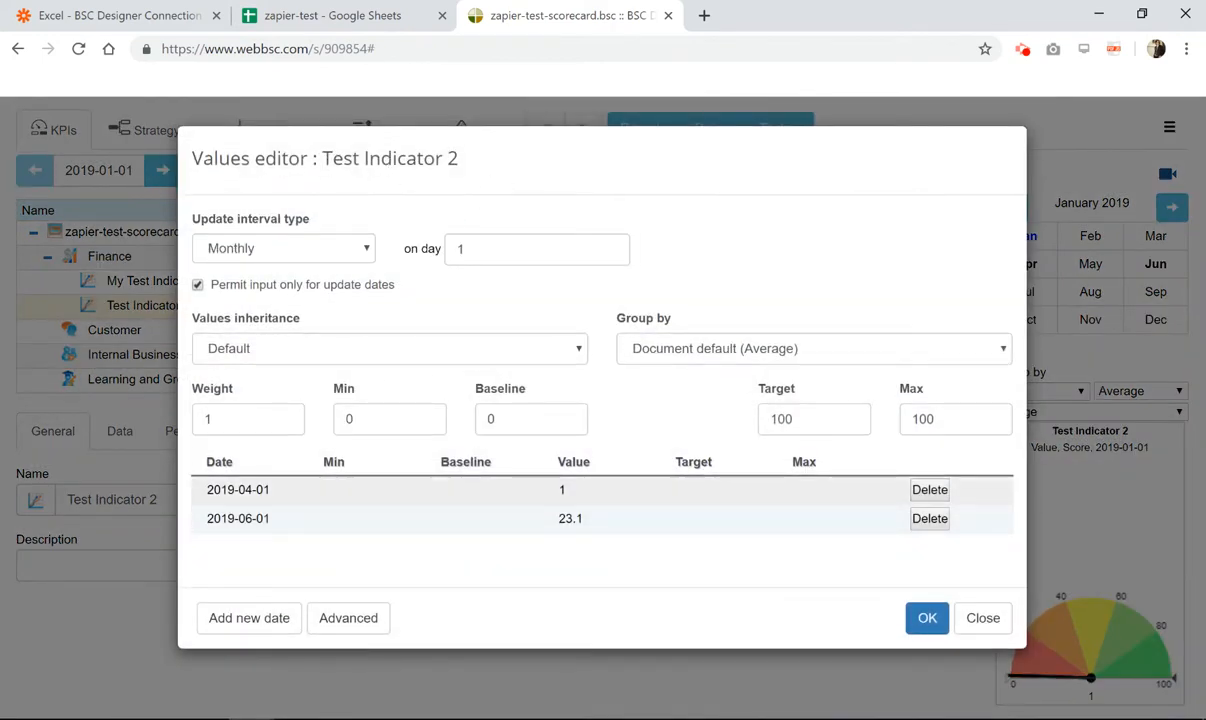
double_click(210, 518)
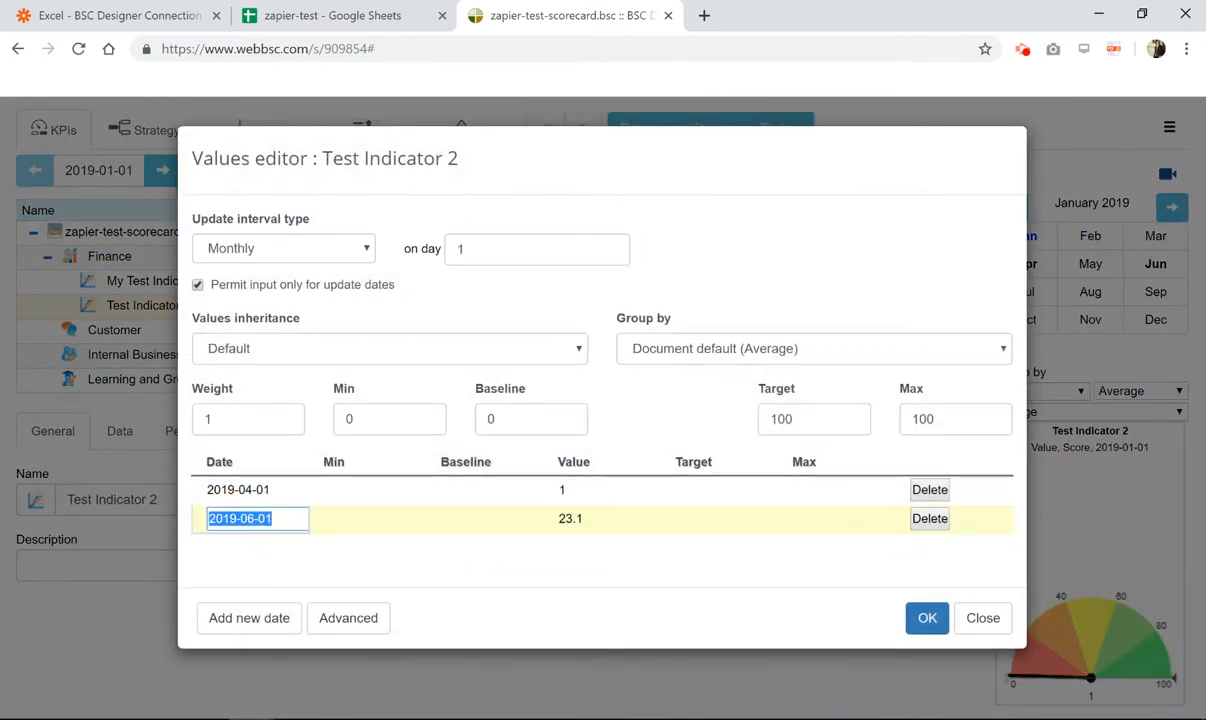
key("Escape")
left_click(573, 518)
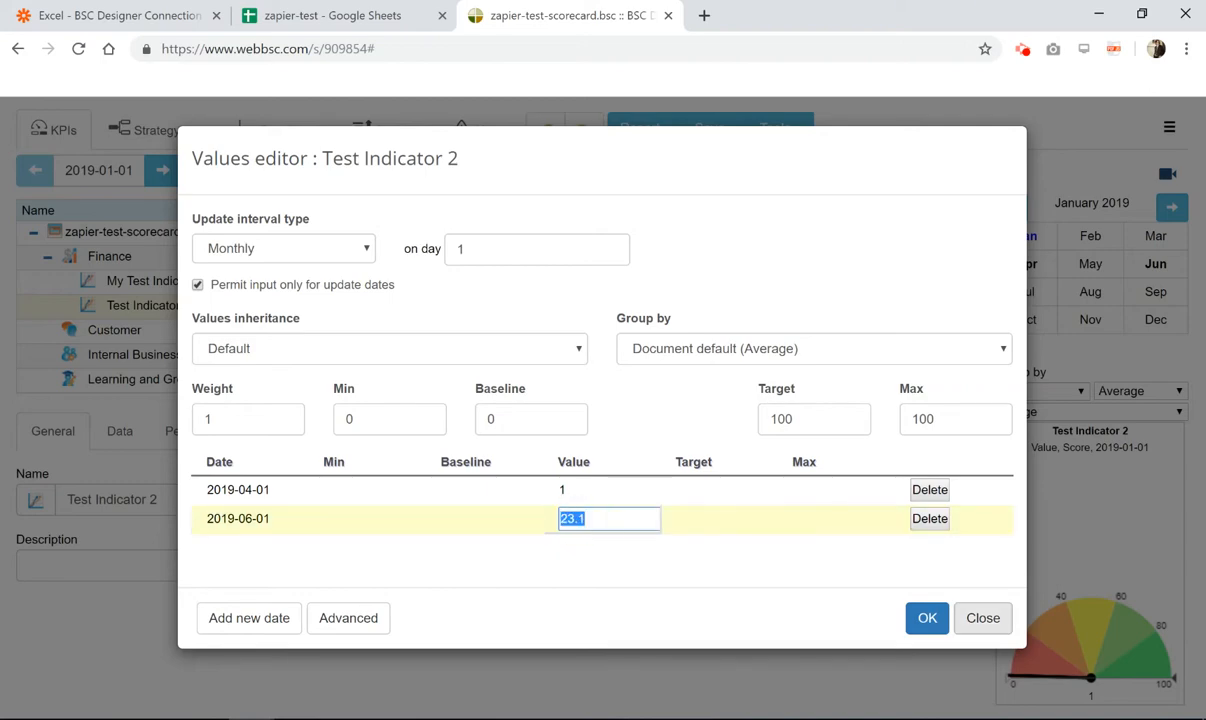
left_click(982, 617)
- Compare with row 4 of the zapier-test sheet and return to the zap's trigger overview in Zapier
left_click(318, 14)
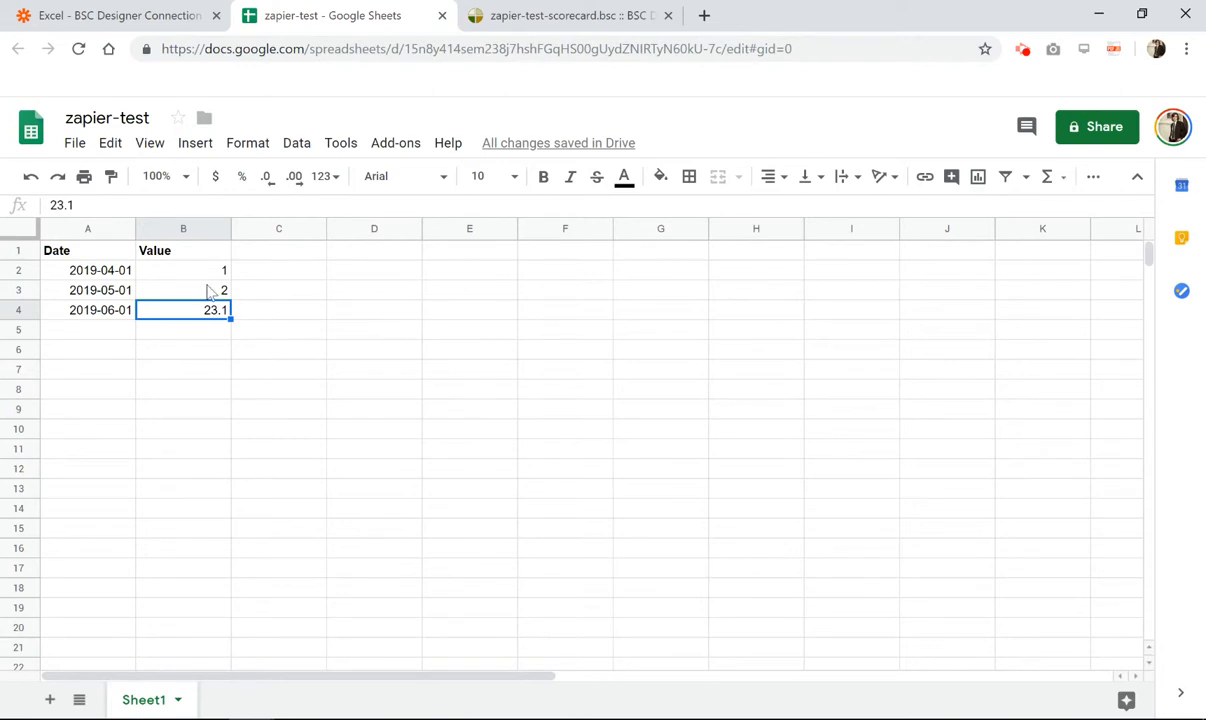
left_click(243, 308)
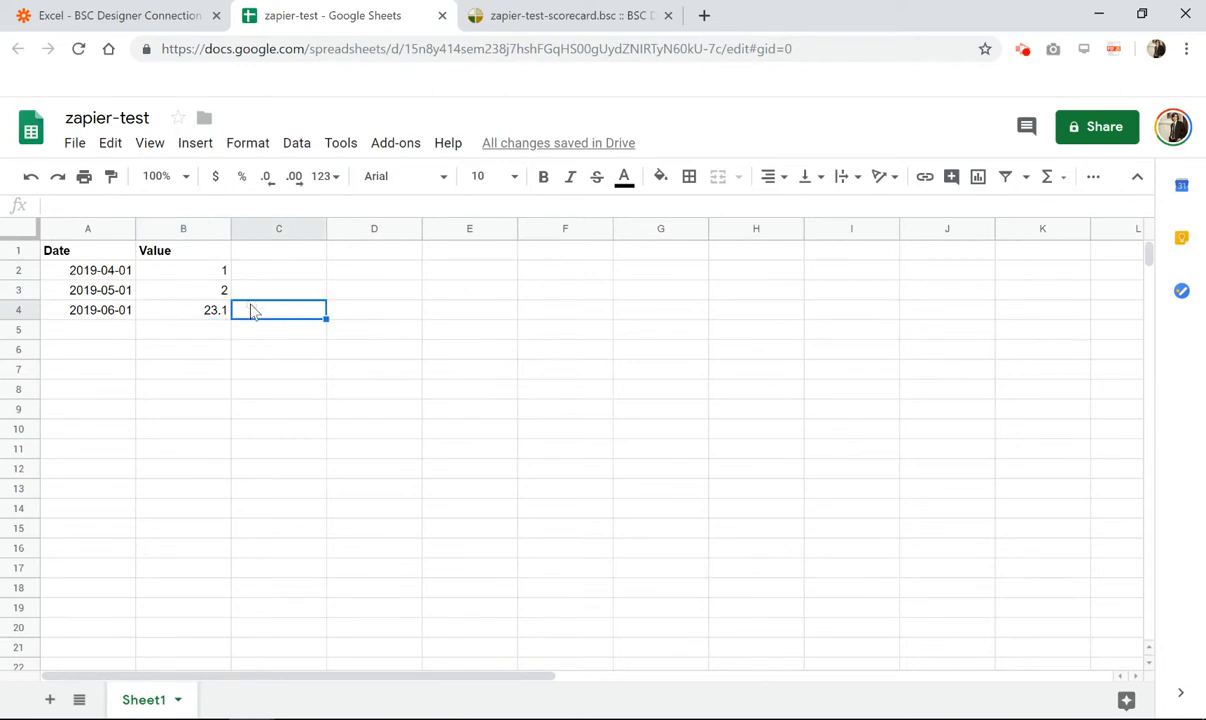
left_click(125, 20)
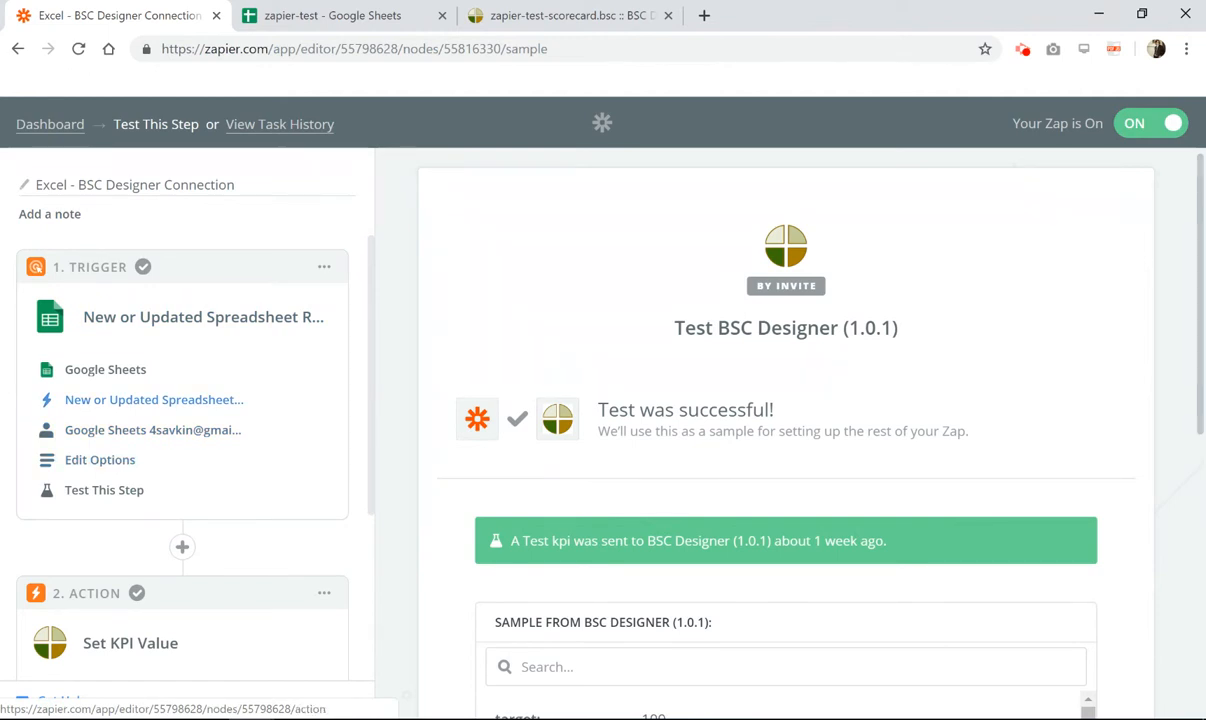
- Review the zap's trigger event, switch to the zapier-test sheet and set the value for 2019-04-01 to 45
left_click(148, 370)
left_click(150, 398)
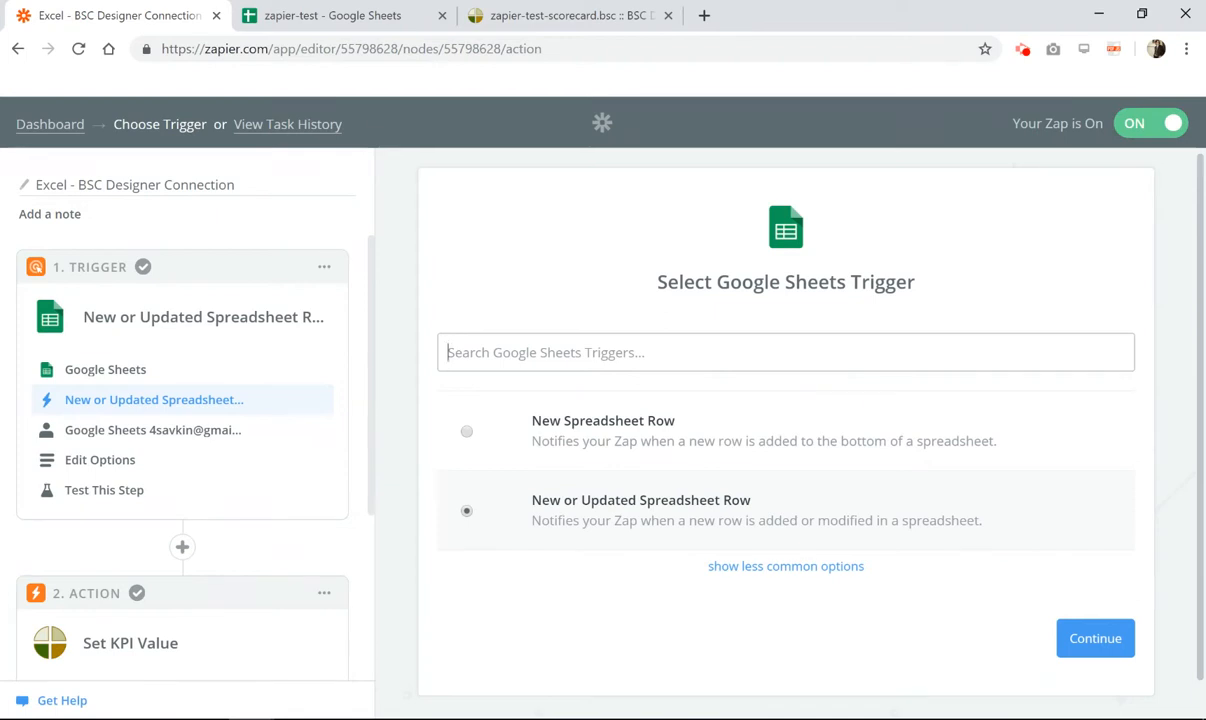
left_click(318, 15)
left_click(118, 268)
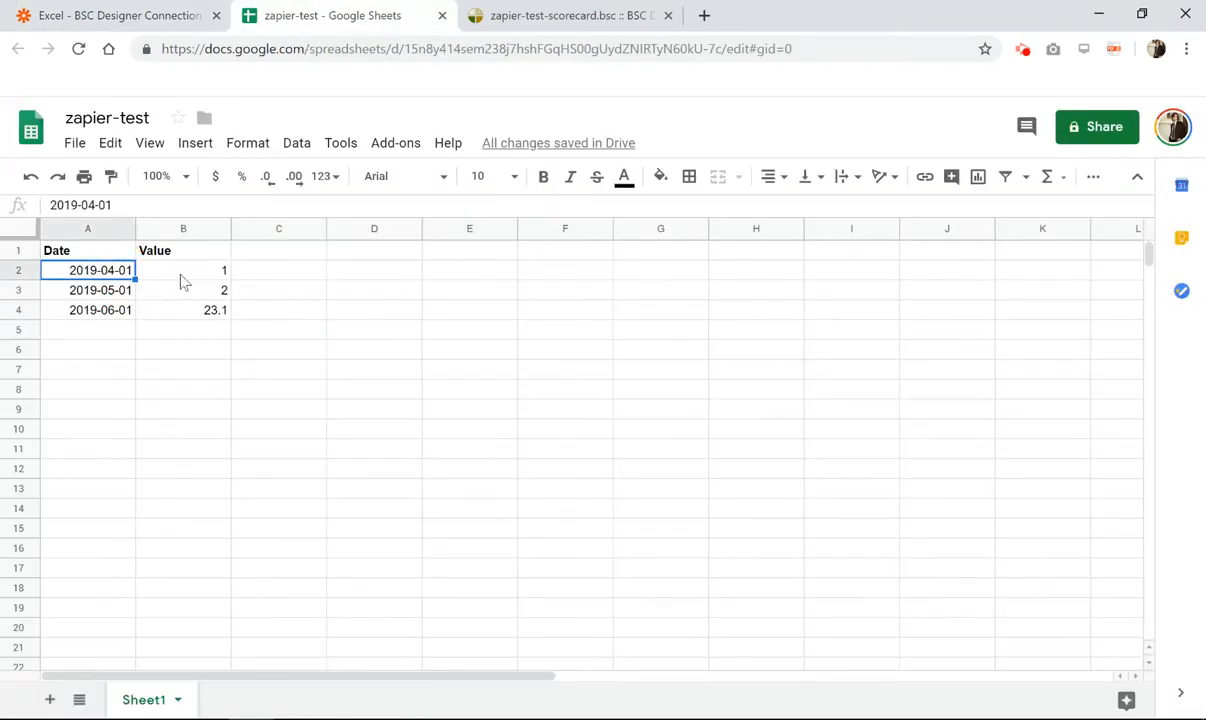
left_click(180, 274)
type("45")
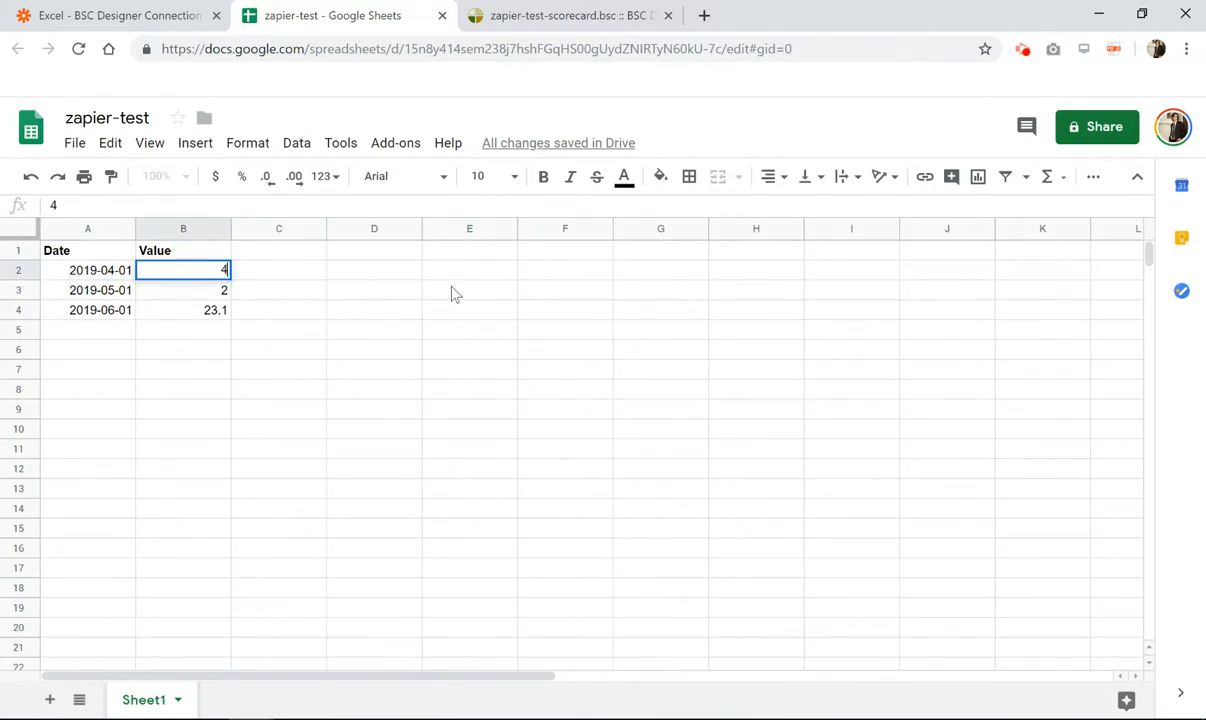
left_click(330, 305)
left_click(277, 279)
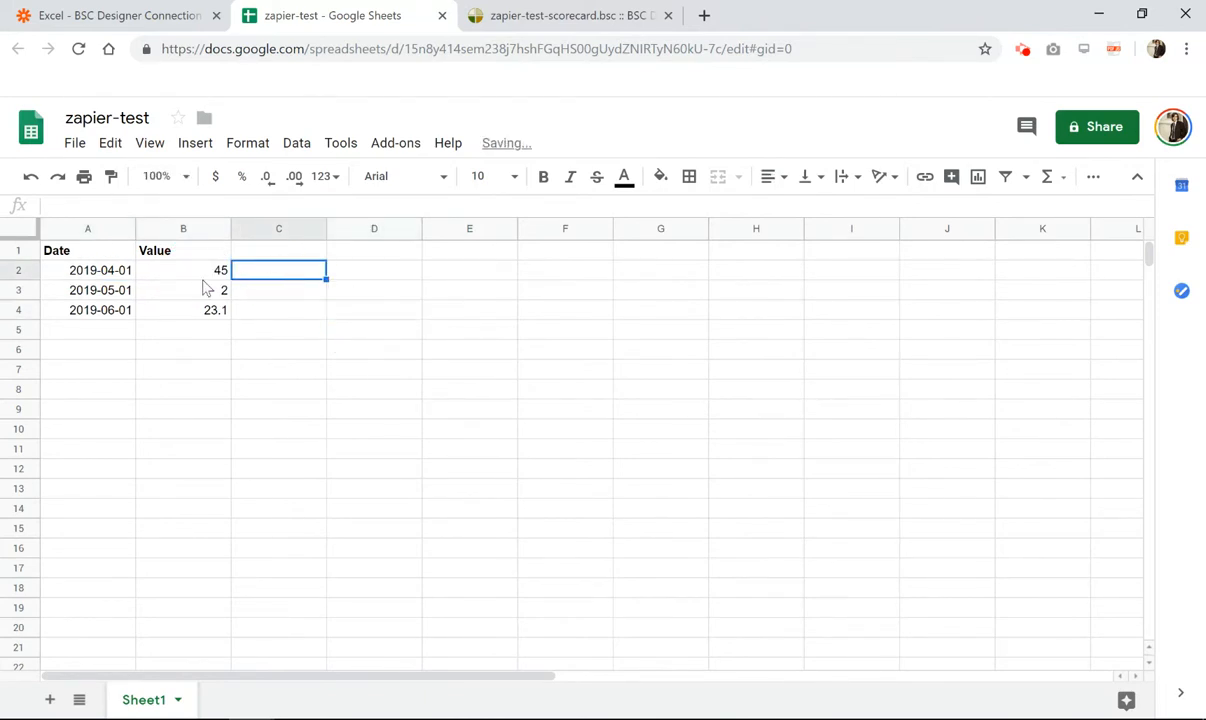
left_click(168, 277)
left_click(266, 271)
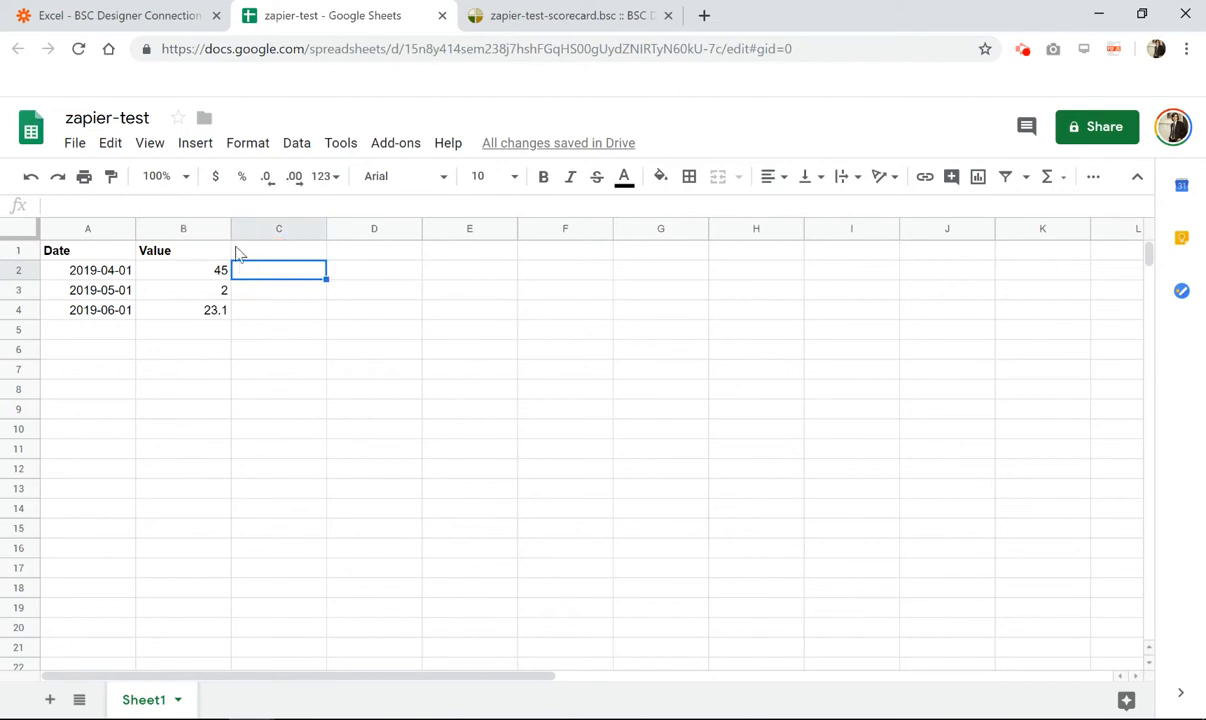
- Return to Zapier and review the trigger event and the spreadsheet, worksheet and trigger column options of the Google Sheets trigger
left_click(139, 7)
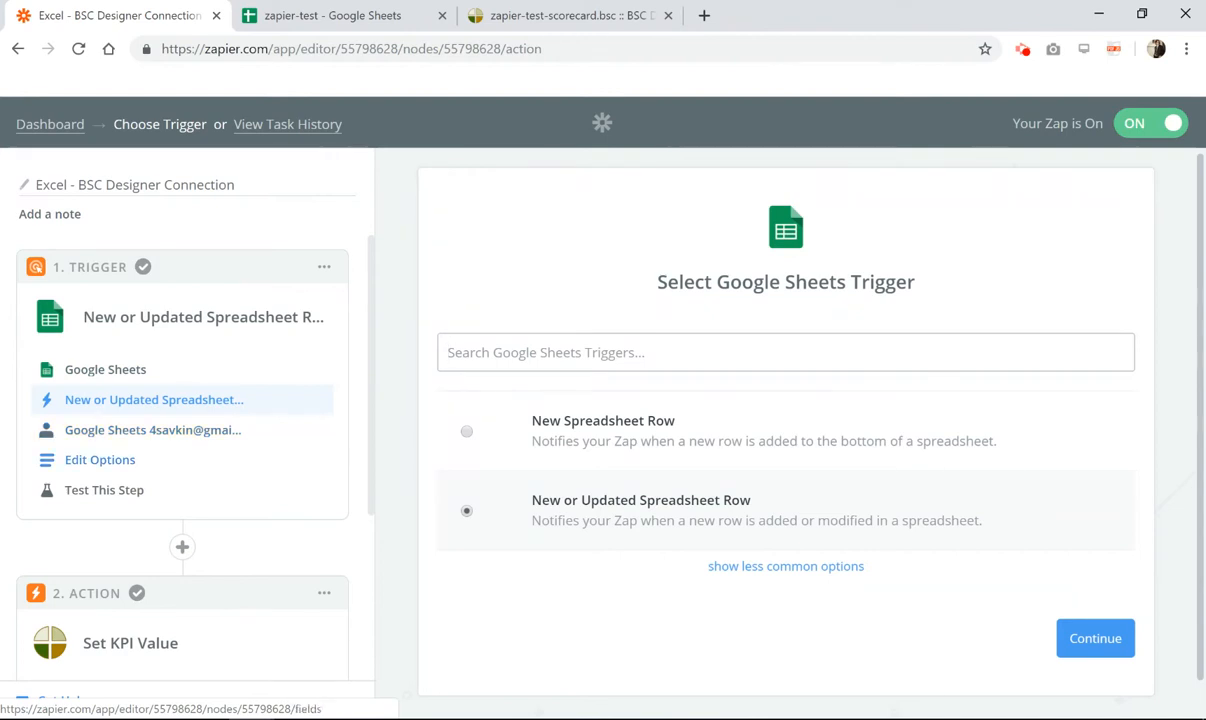
left_click(215, 458)
left_click(242, 421)
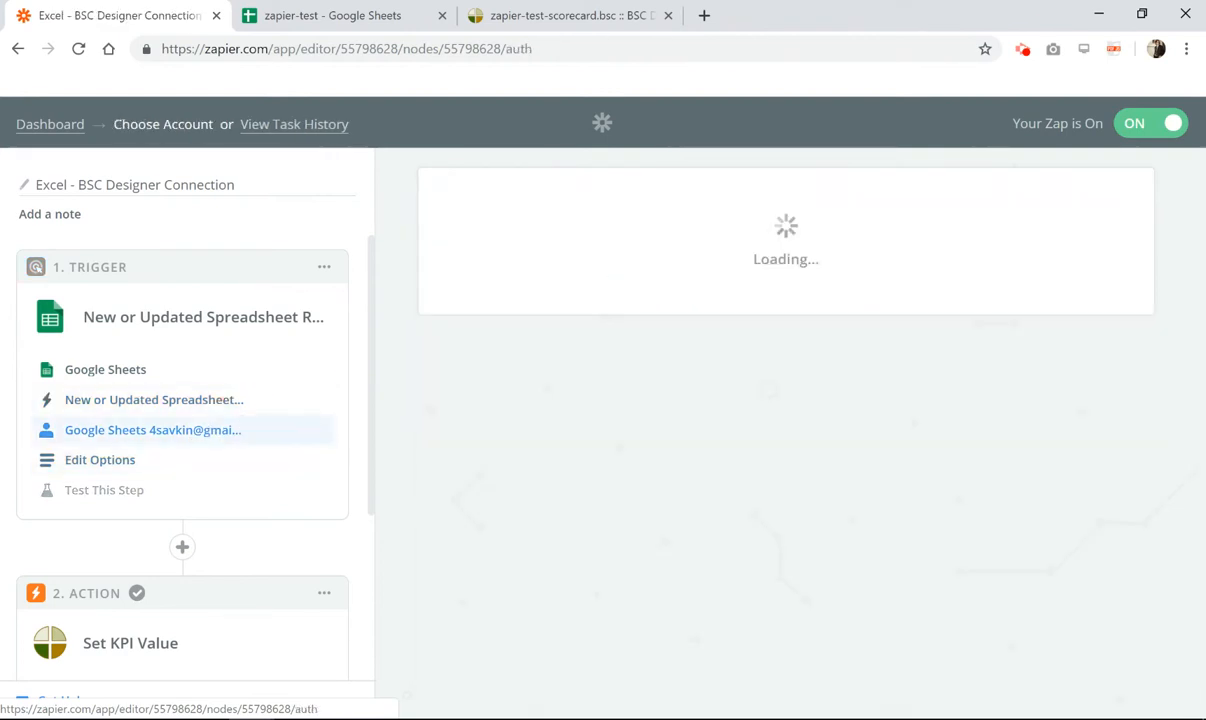
left_click(235, 399)
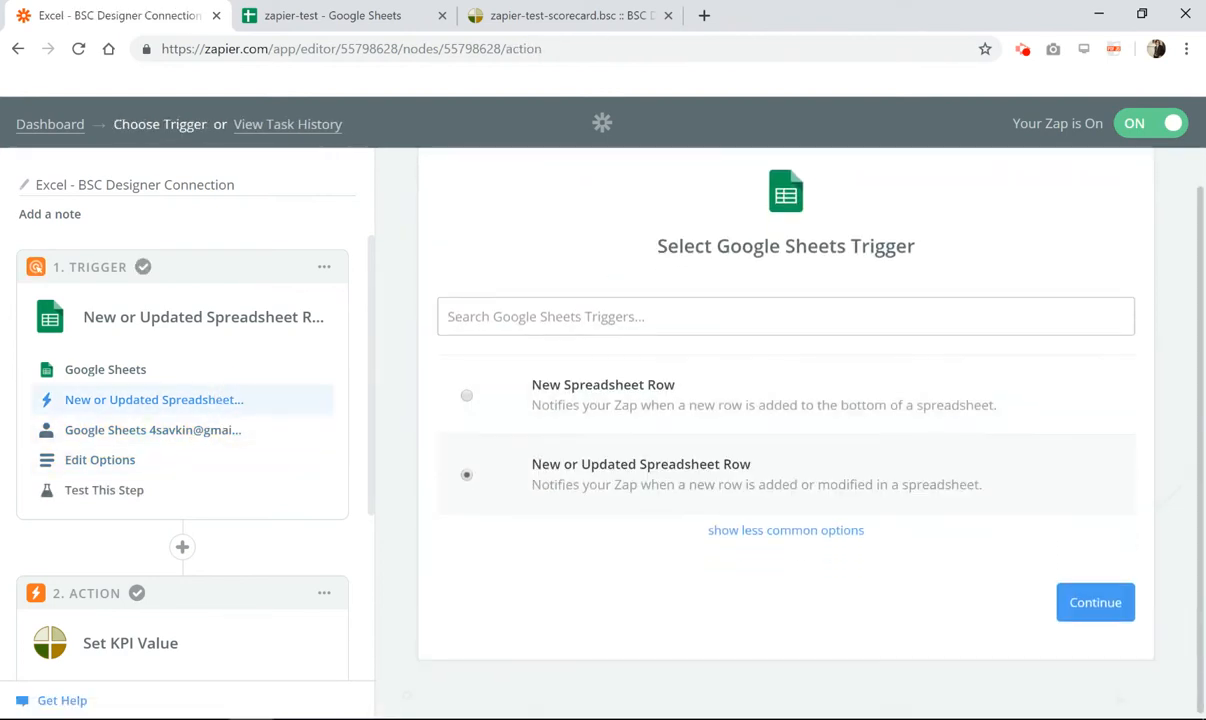
left_click(170, 458)
scroll(530, 380, "down", 2)
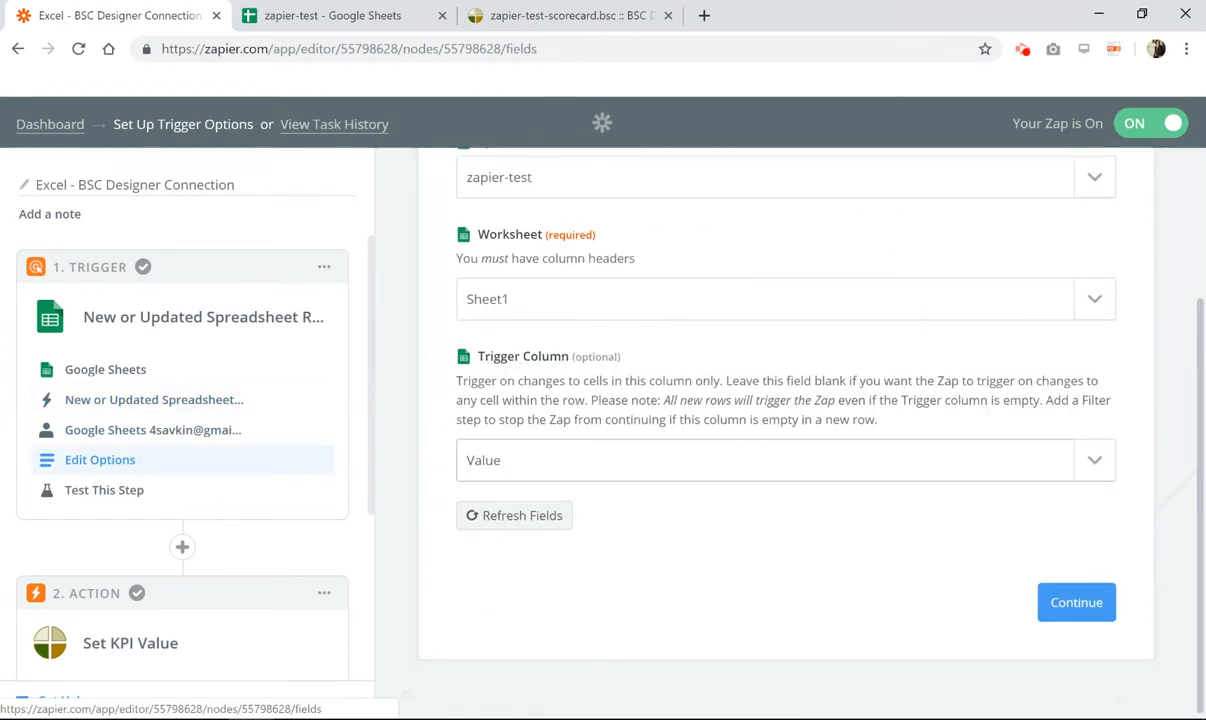
- Switch to the zapier-test sheet and examine its Date and Value columns
left_click(362, 12)
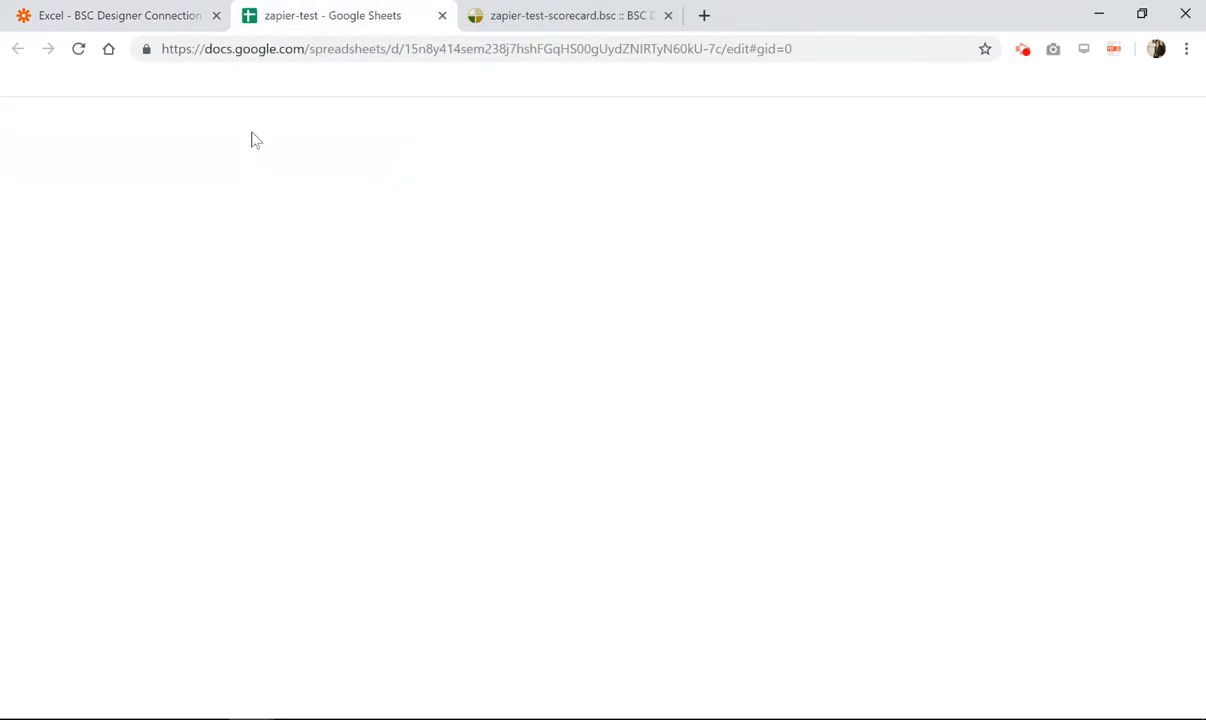
left_click(76, 277)
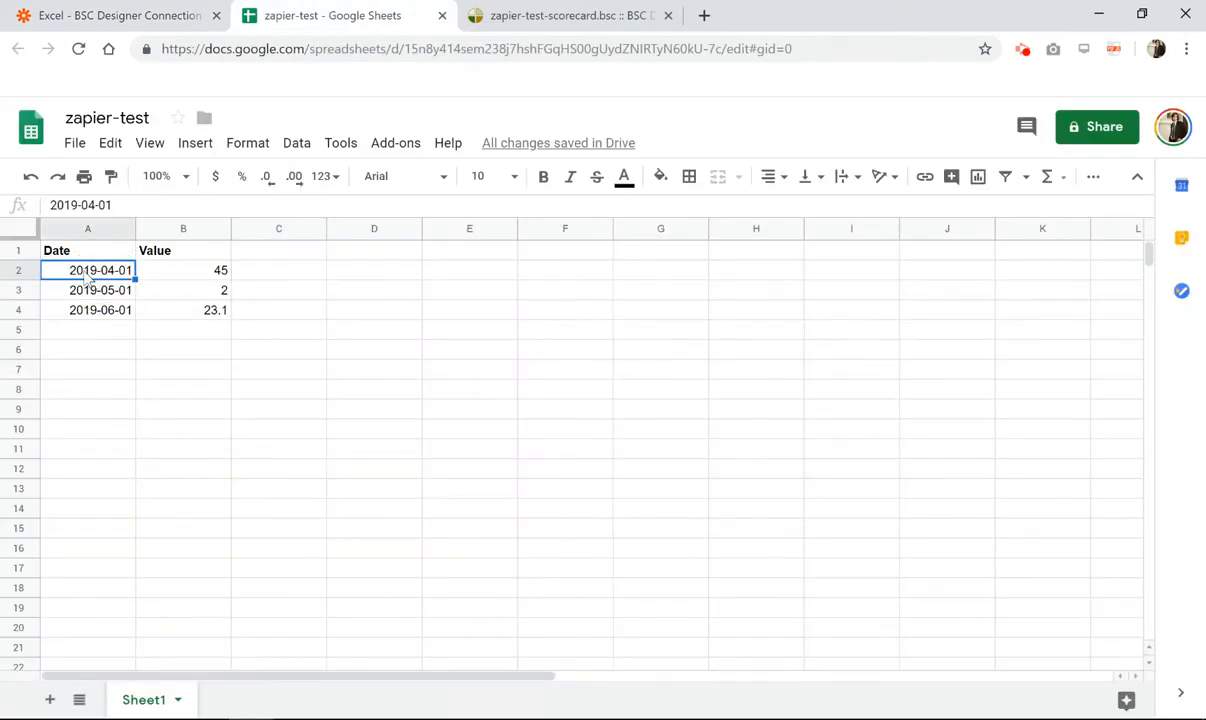
left_click(78, 218)
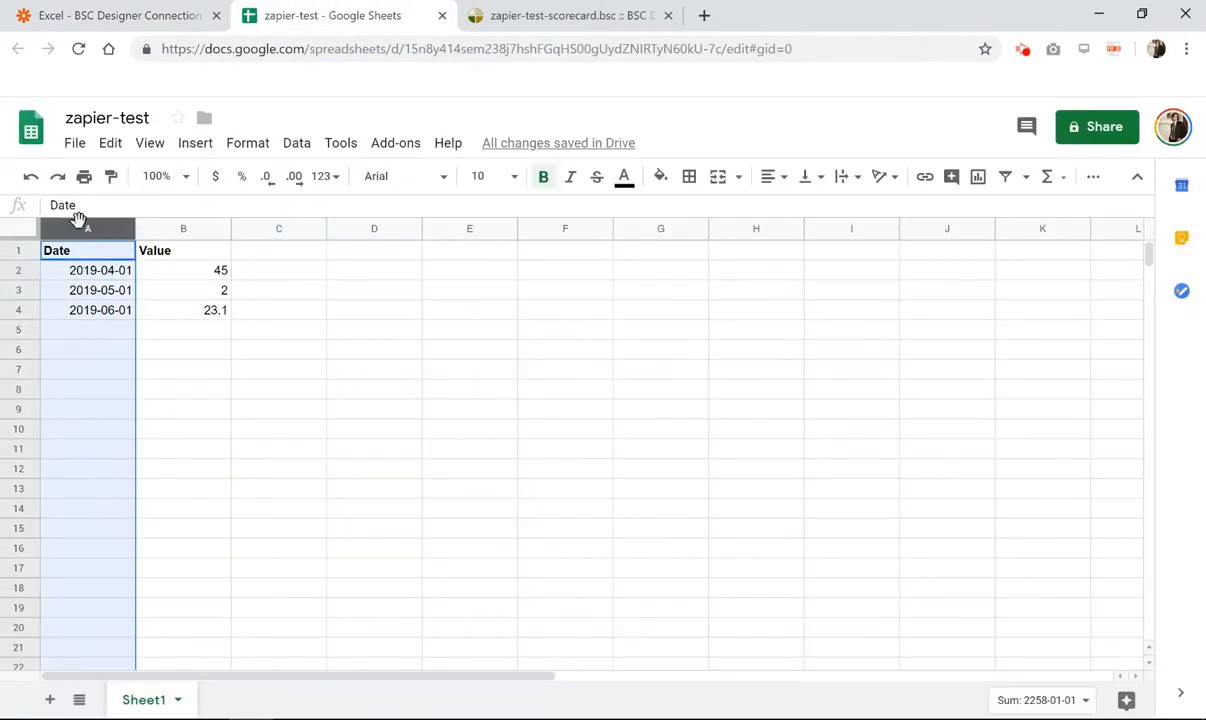
left_click(93, 277)
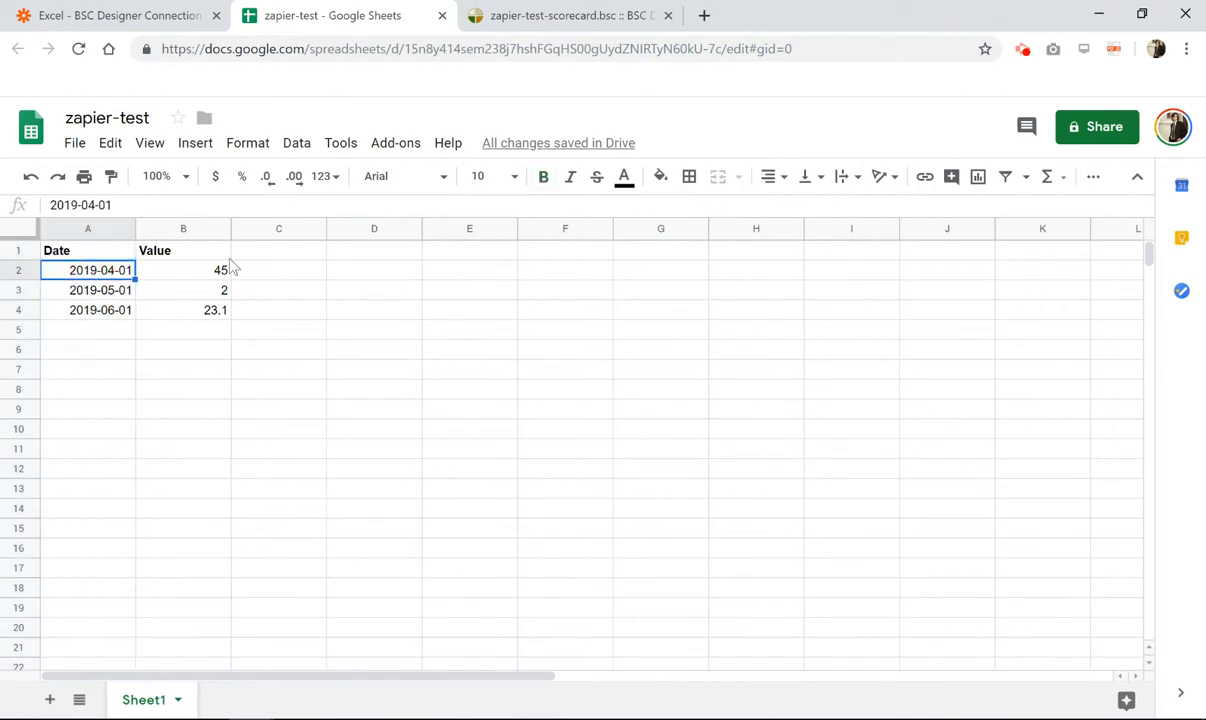
left_click(184, 231)
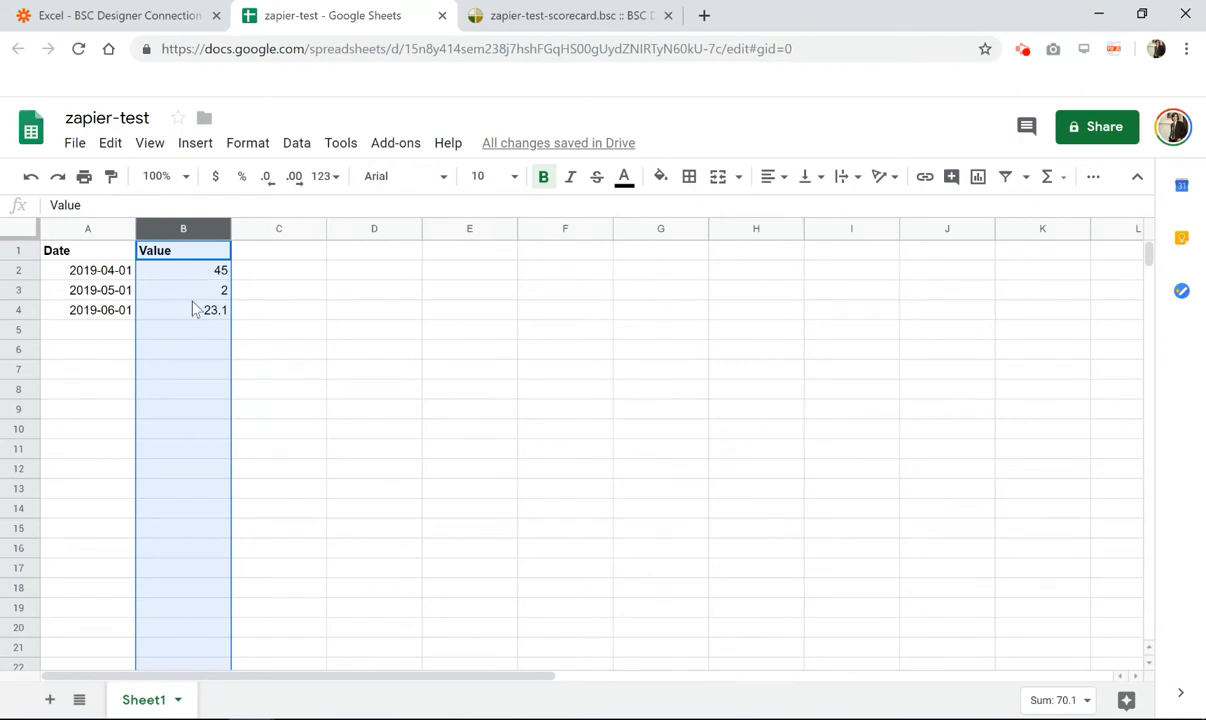
- Add the date 2019-07-01 with the value 100 in row 5 of the sheet
left_click(117, 332)
type("-06")
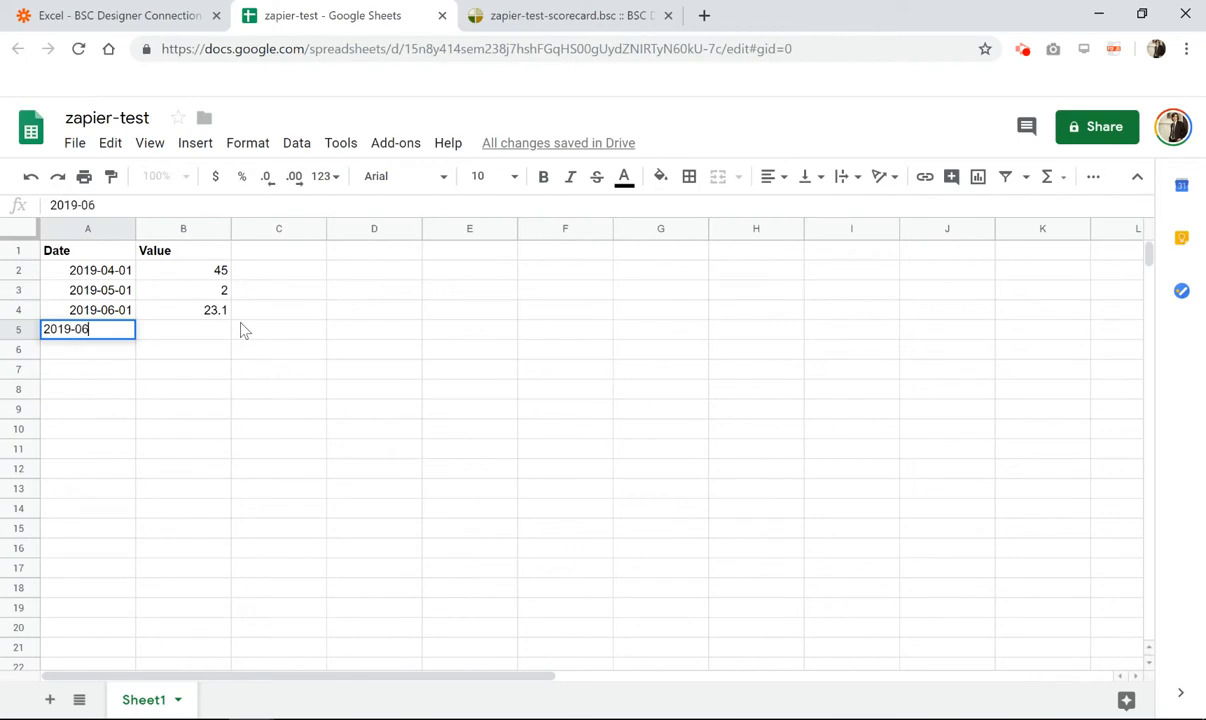
key("BackSpace")
type("7-01")
key("Return")
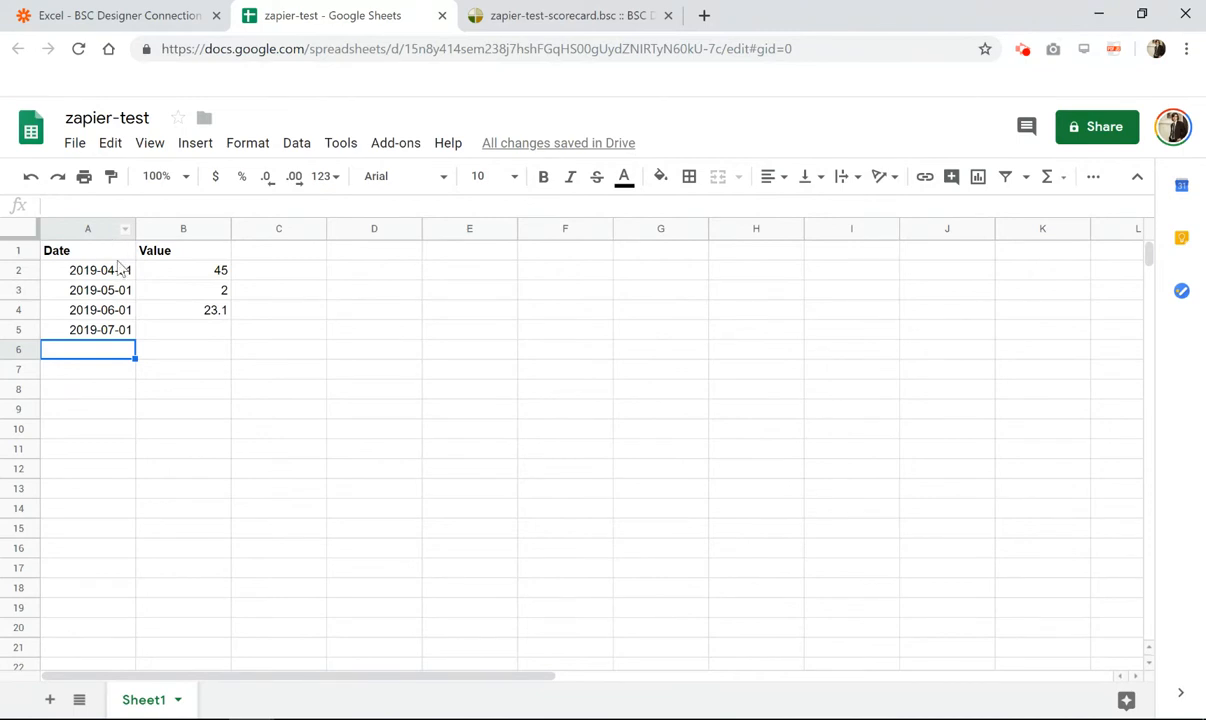
left_click(184, 332)
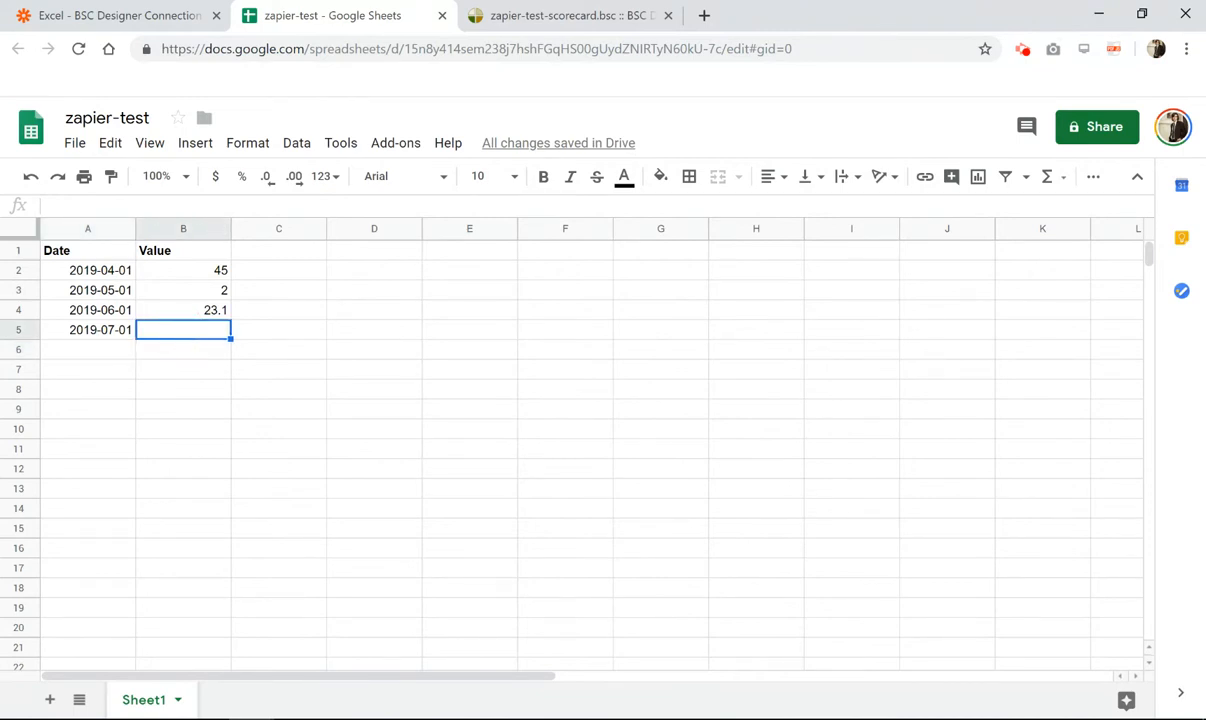
type("100")
key("Return")
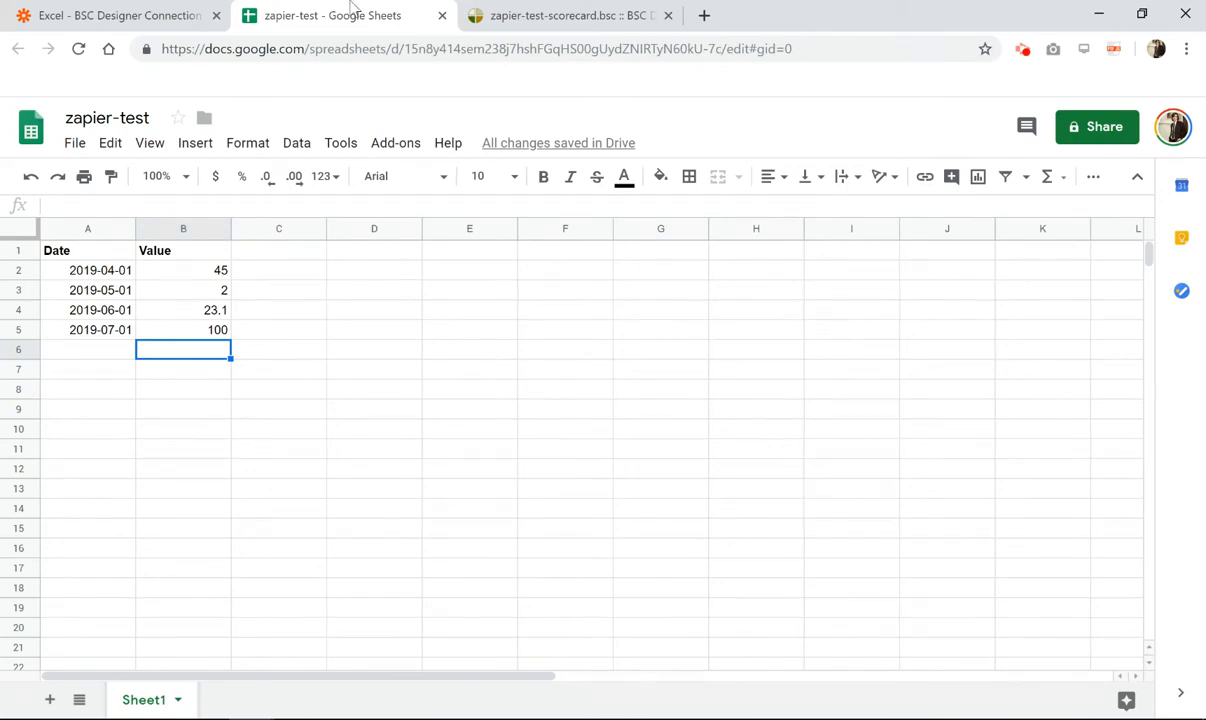
- Switch to the BSC Designer scorecard, reload it and inspect the 2019-04-01 entry of Test Indicator 2 in the Values editor
left_click(500, 13)
left_click(539, 41)
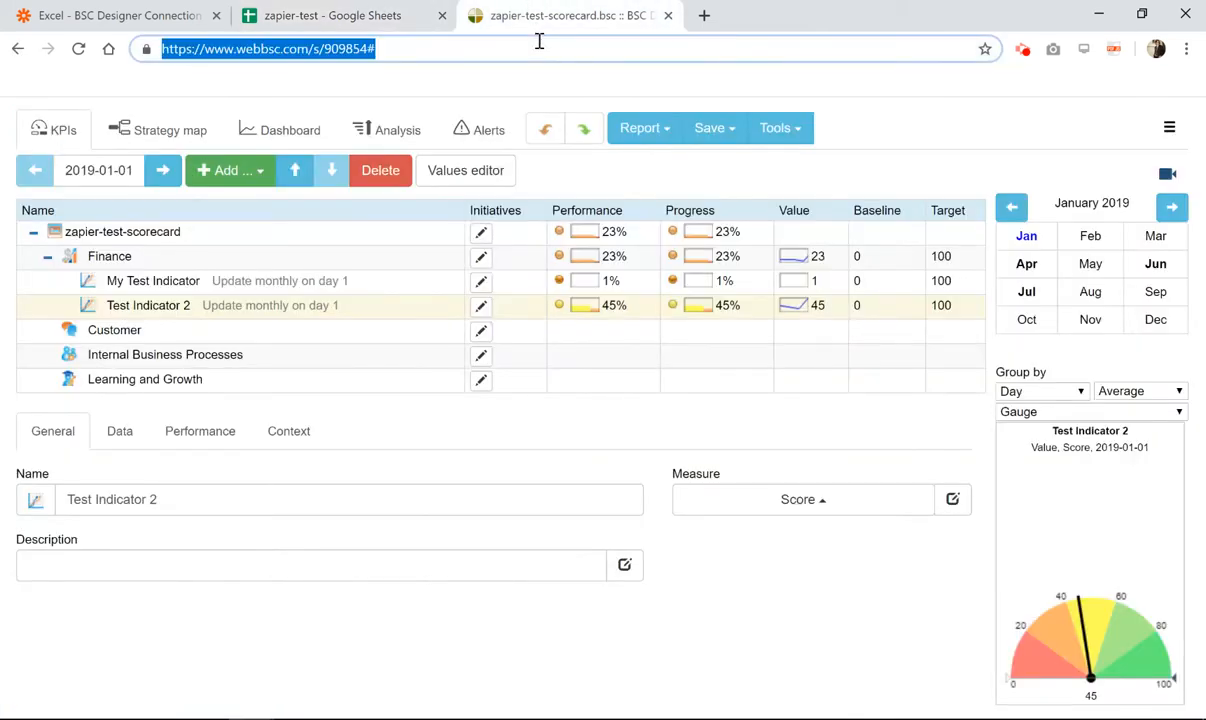
key("Return")
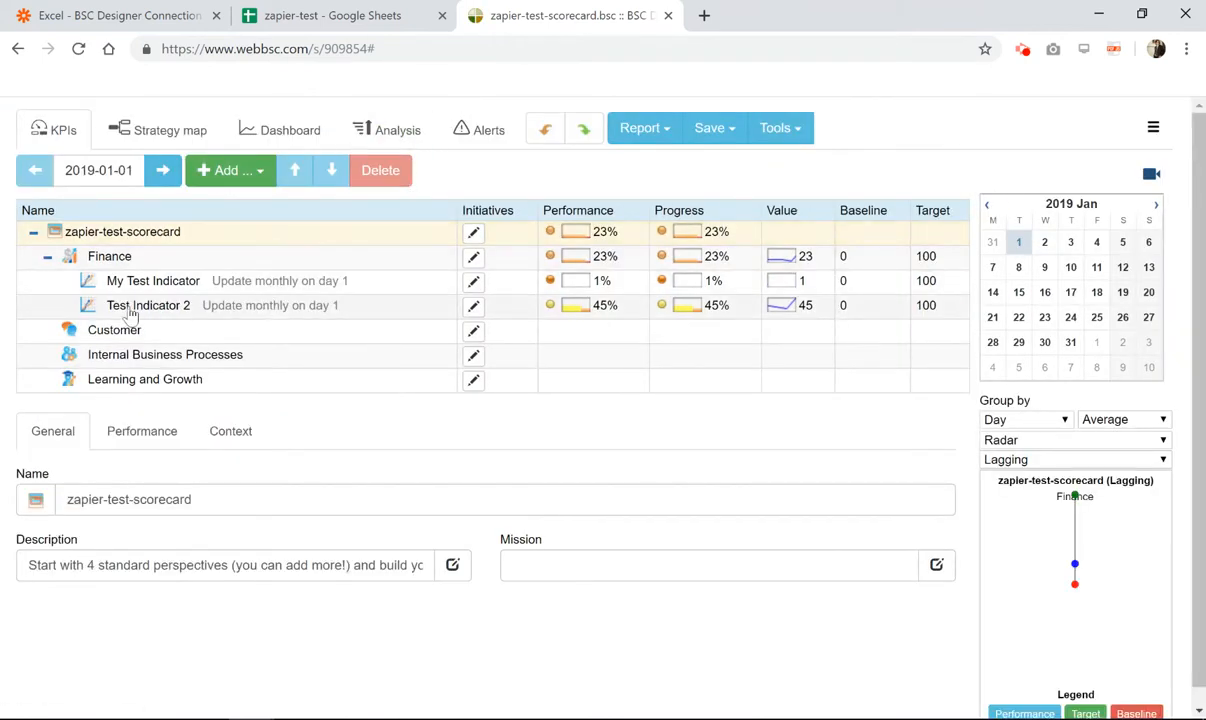
left_click(140, 305)
left_click(480, 172)
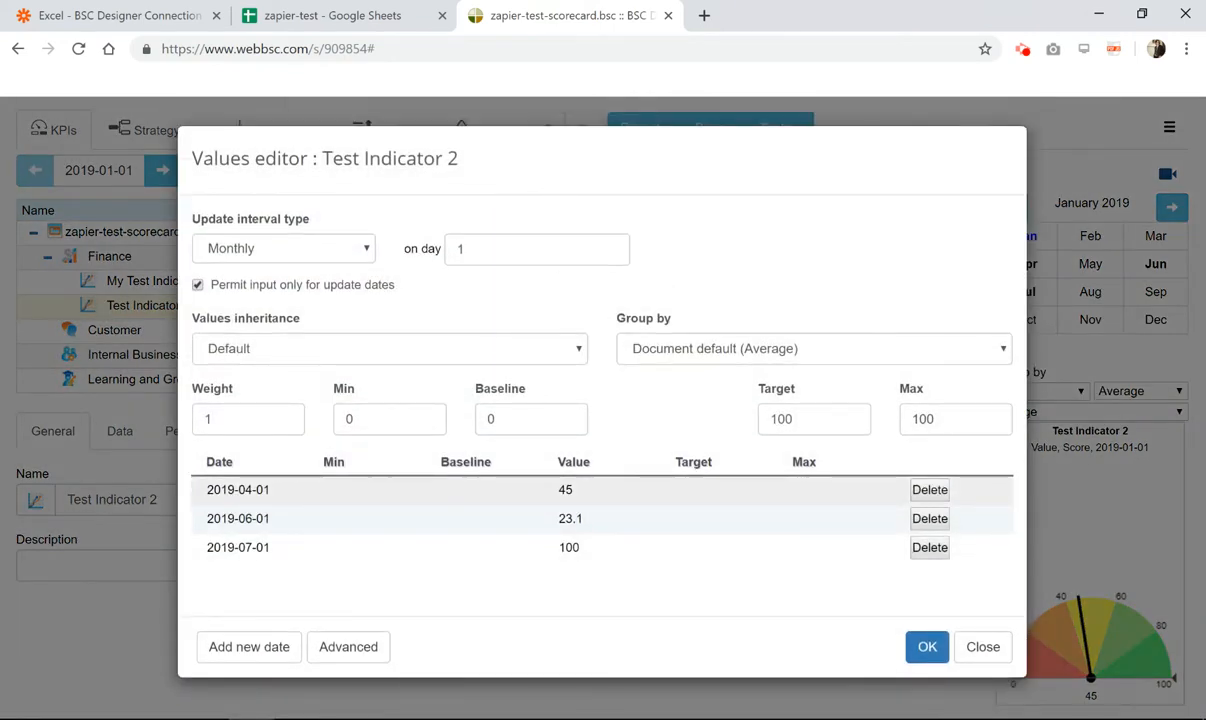
left_click_drag(264, 490, 230, 490)
key("Escape")
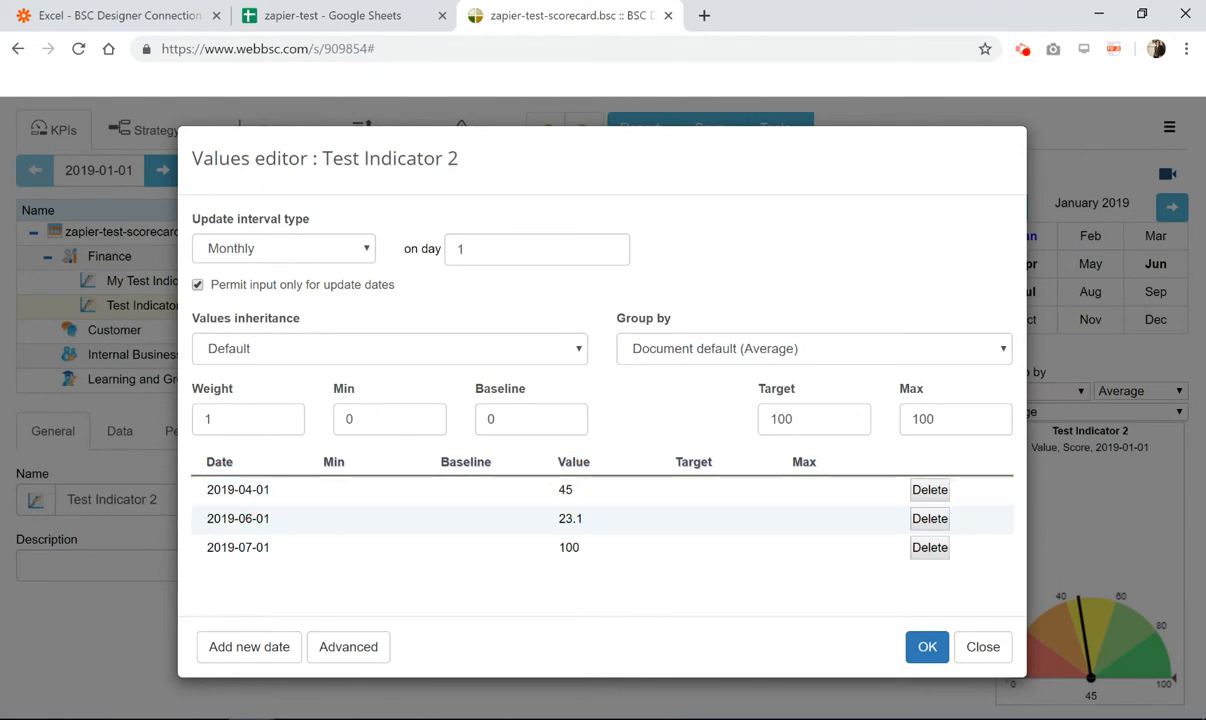
- Compare with cell B2 of the zapier-test sheet, inspect the 2019-07-01 entry in the Values editor and close the editor
left_click(310, 14)
left_click(224, 268)
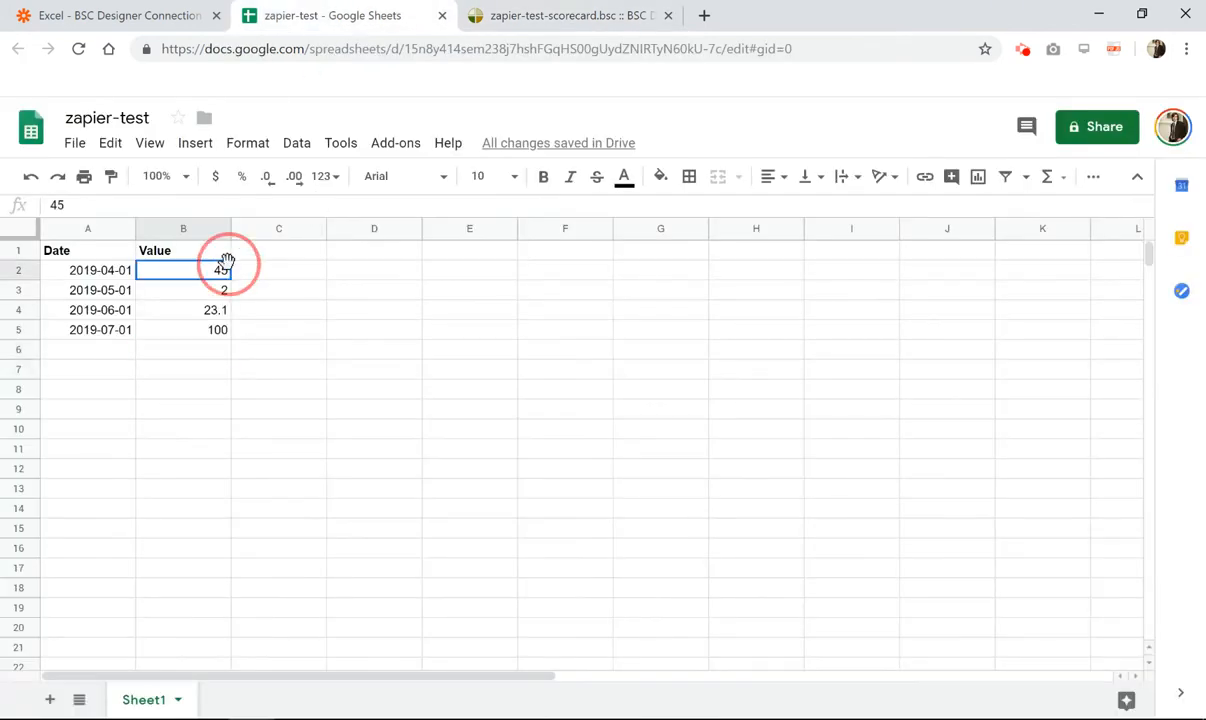
left_click(540, 18)
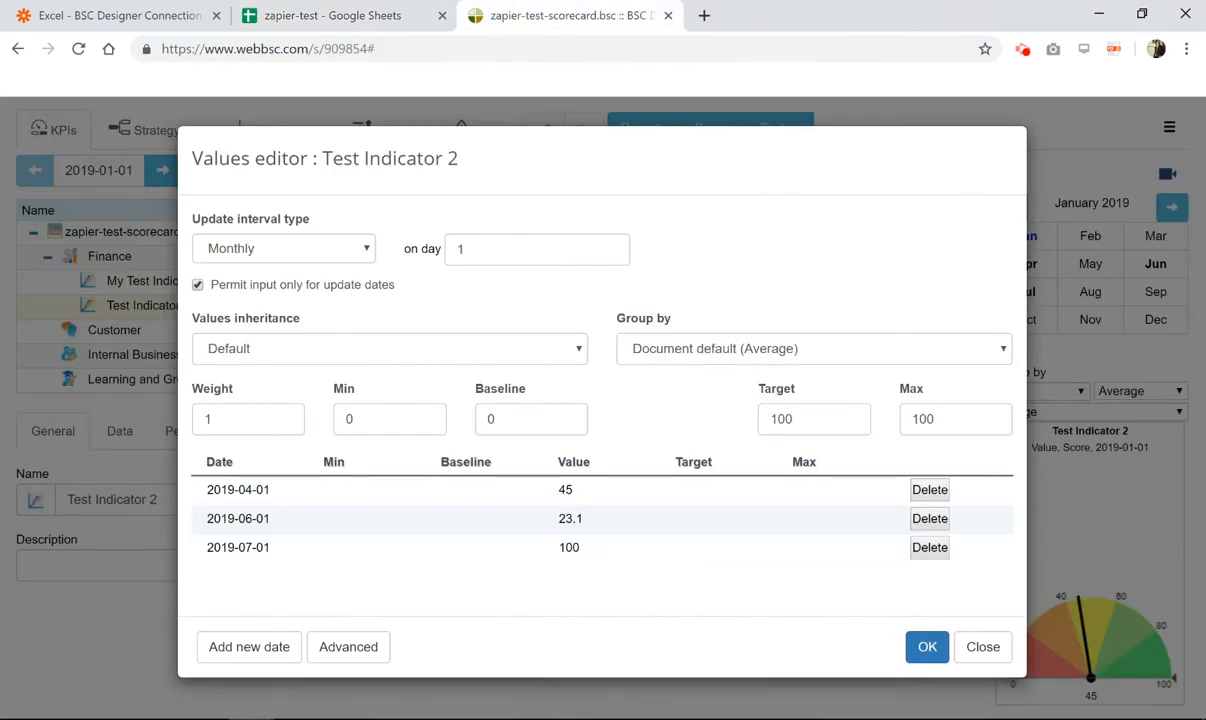
left_click(205, 549)
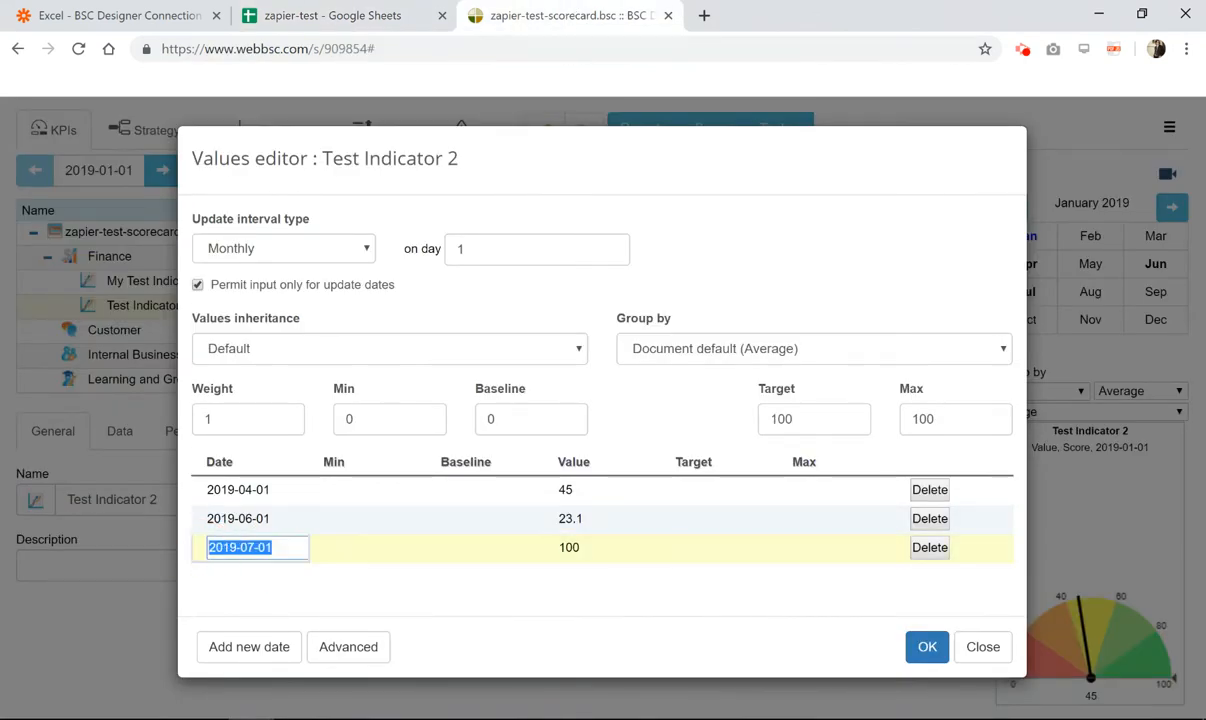
key("Escape")
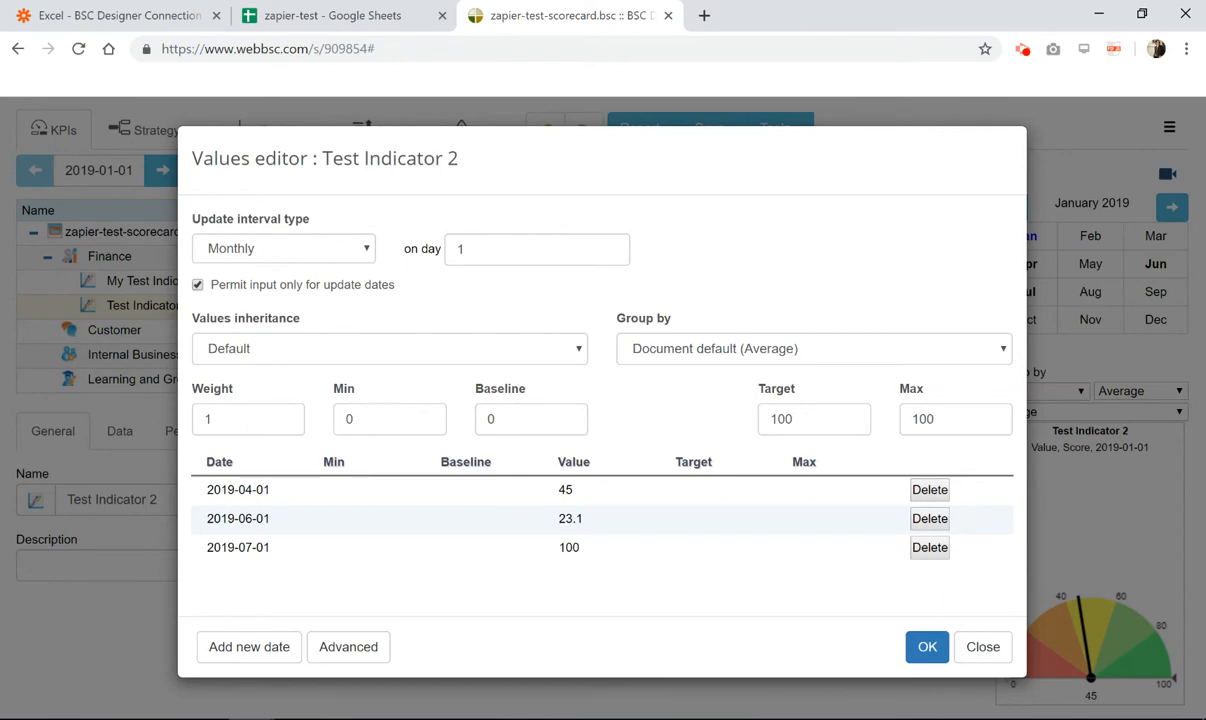
left_click(983, 647)
- Return to the zap in Zapier and look over the trigger options and the Set KPI Value action's outline
left_click(390, 18)
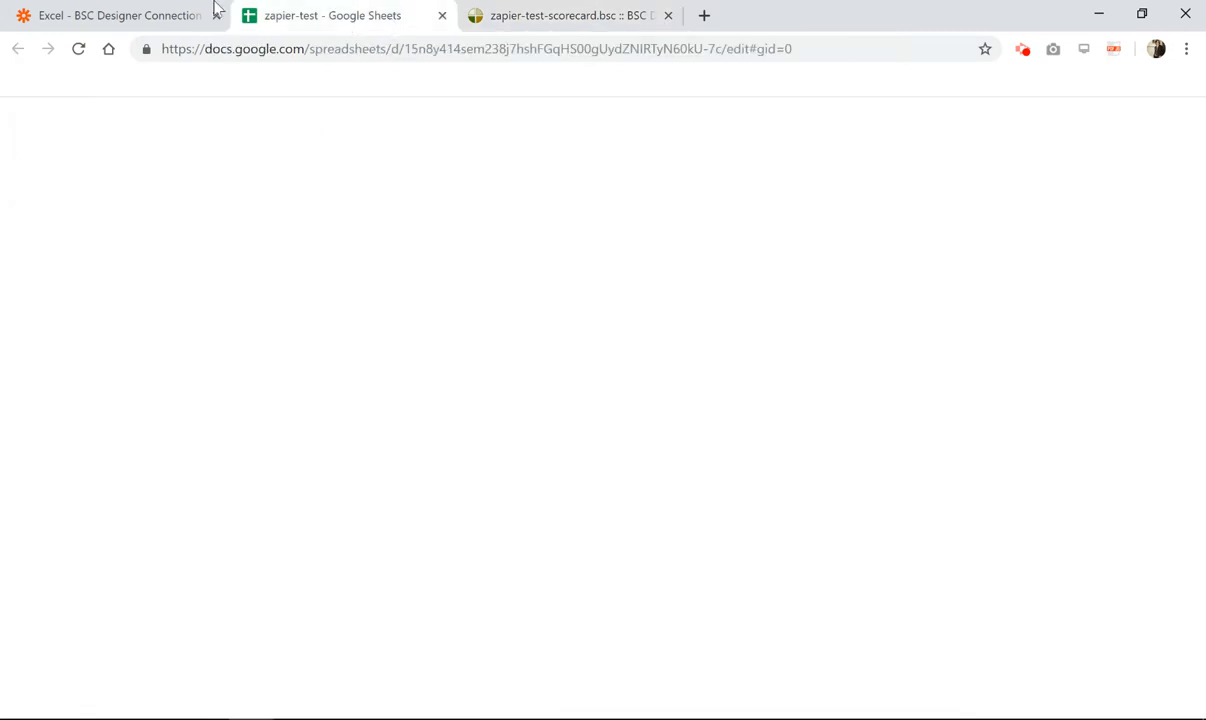
left_click(141, 12)
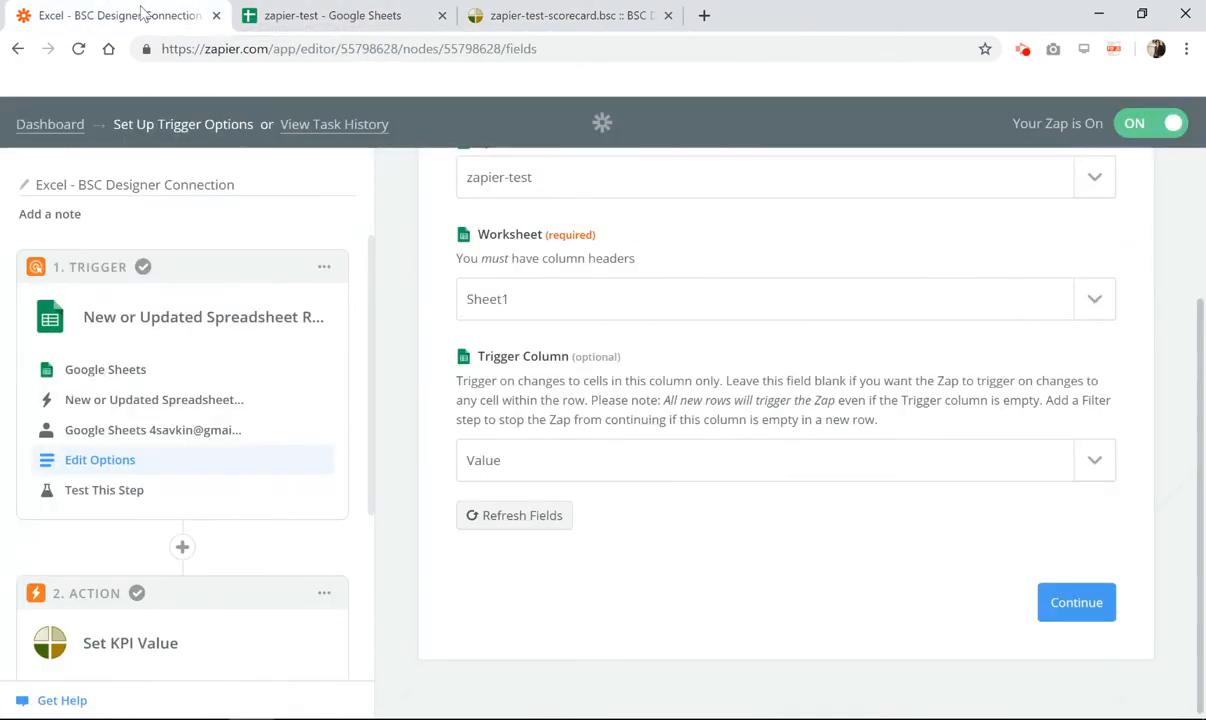
scroll(786, 420, "up", 3)
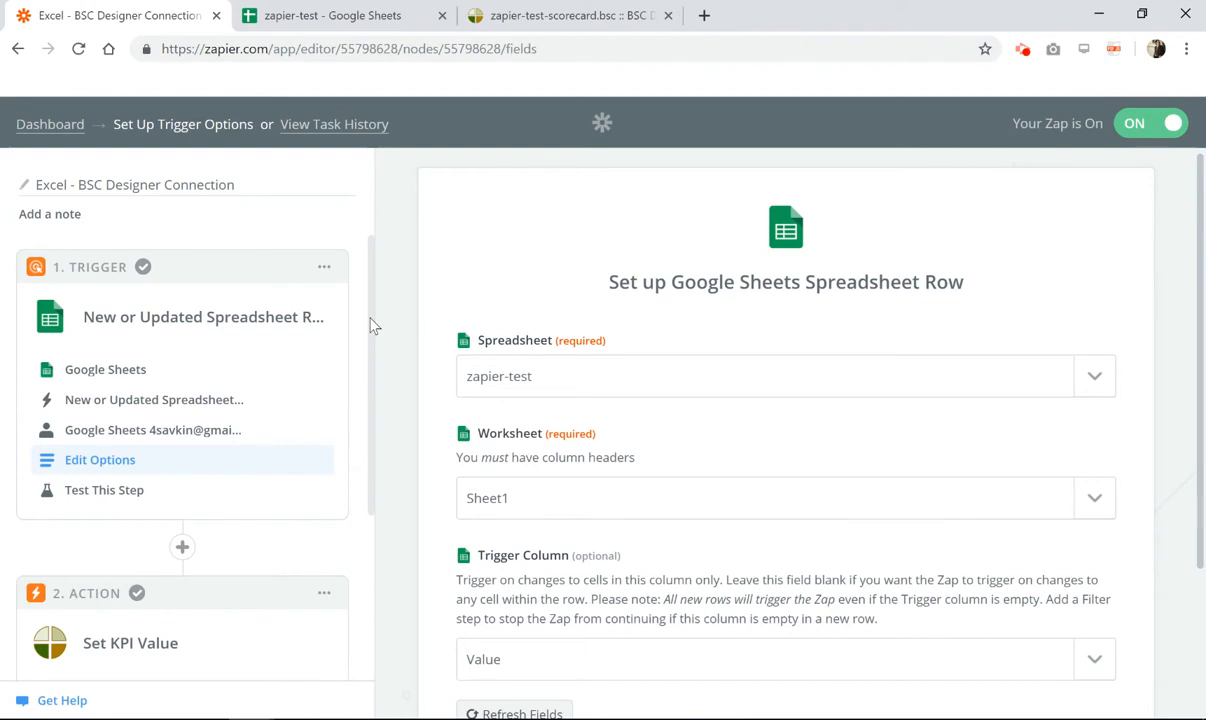
scroll(370, 326, "down", 2)
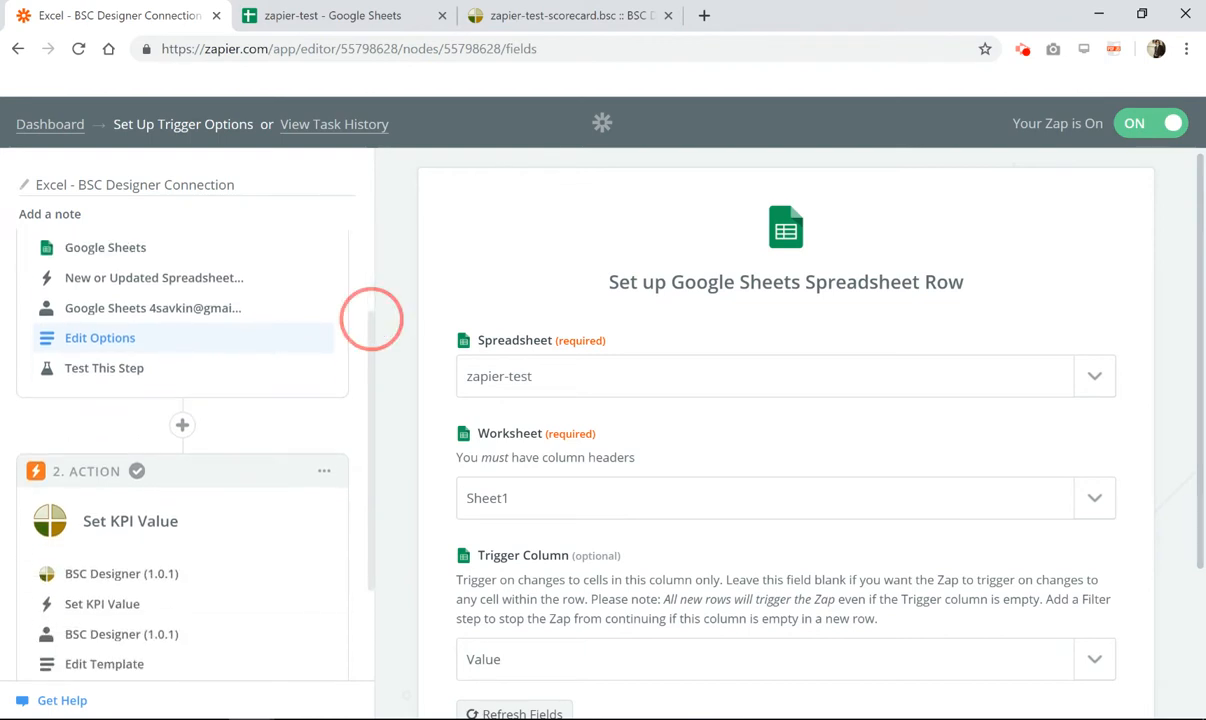
scroll(377, 400, "down", 1)
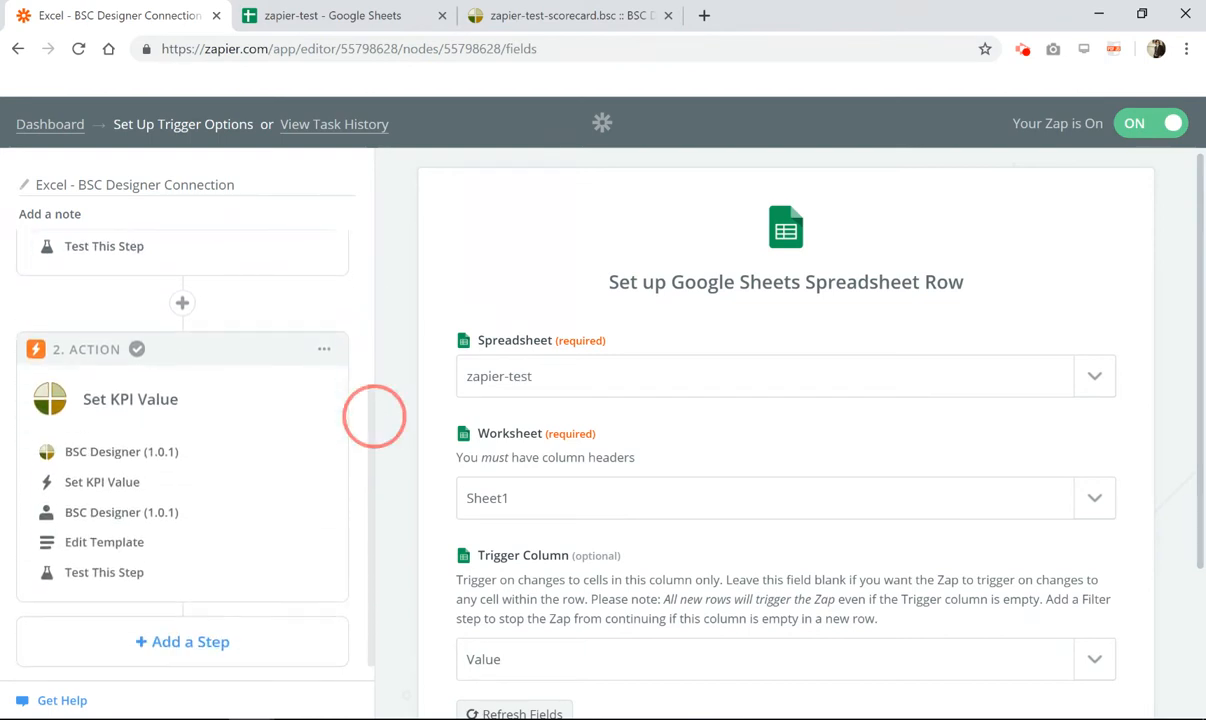
- Examine the app choices for the zap's BSC Designer action and its Google Sheets trigger, ending on the action's apps
left_click(167, 451)
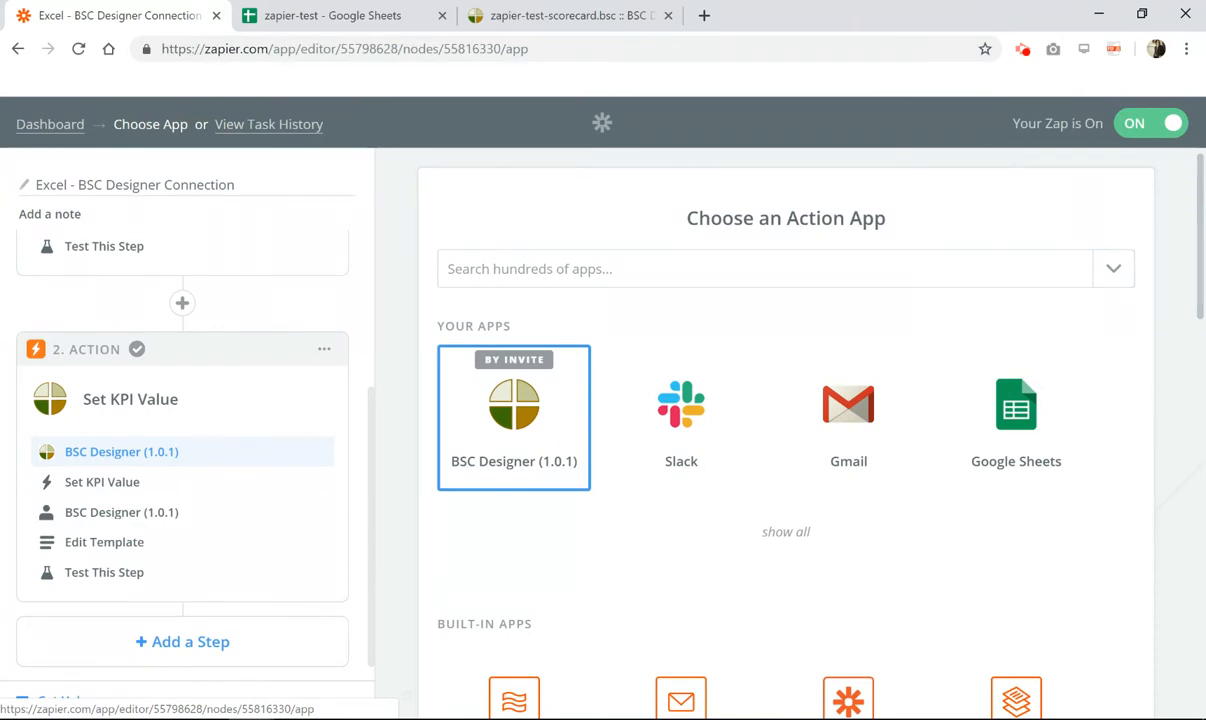
left_click_drag(371, 456, 368, 266)
left_click(258, 367)
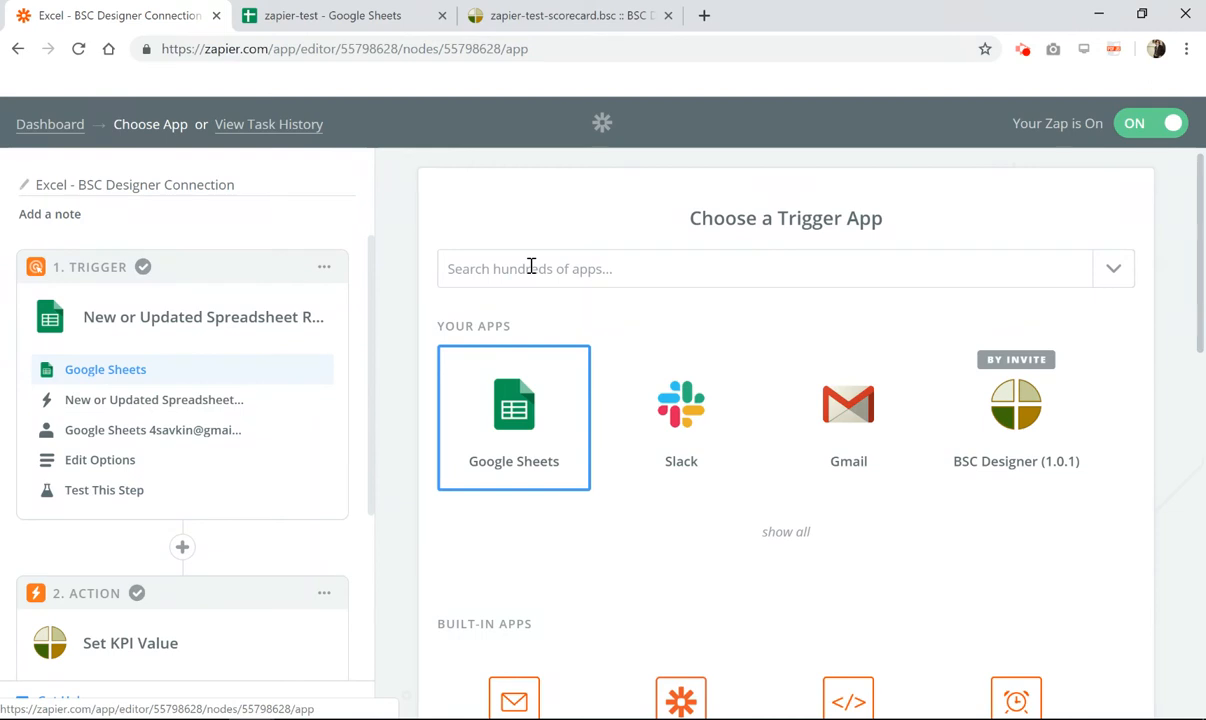
scroll(372, 310, "down", 3)
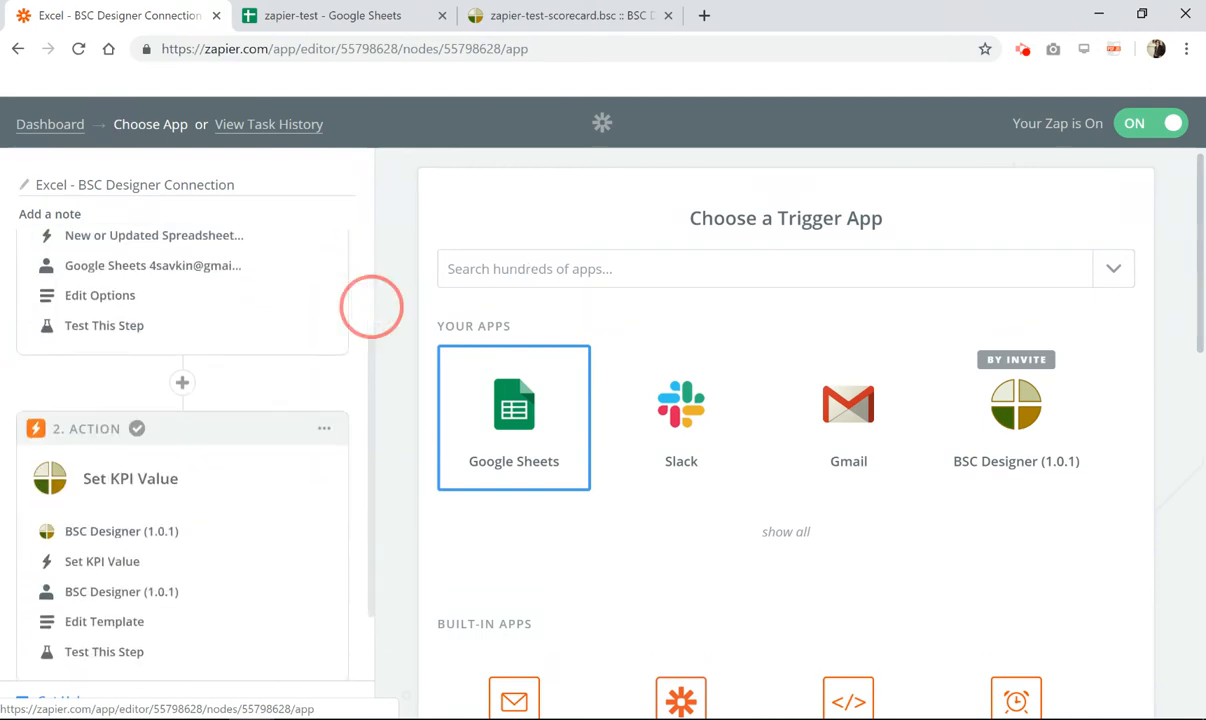
left_click(182, 508)
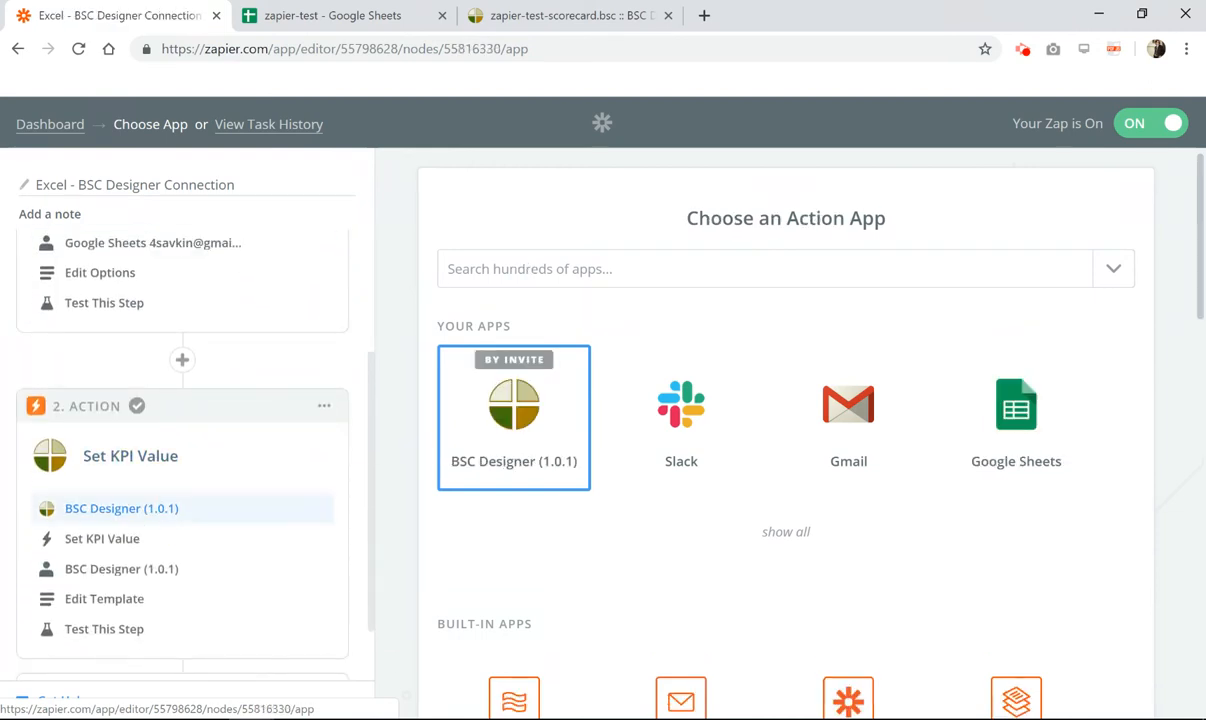